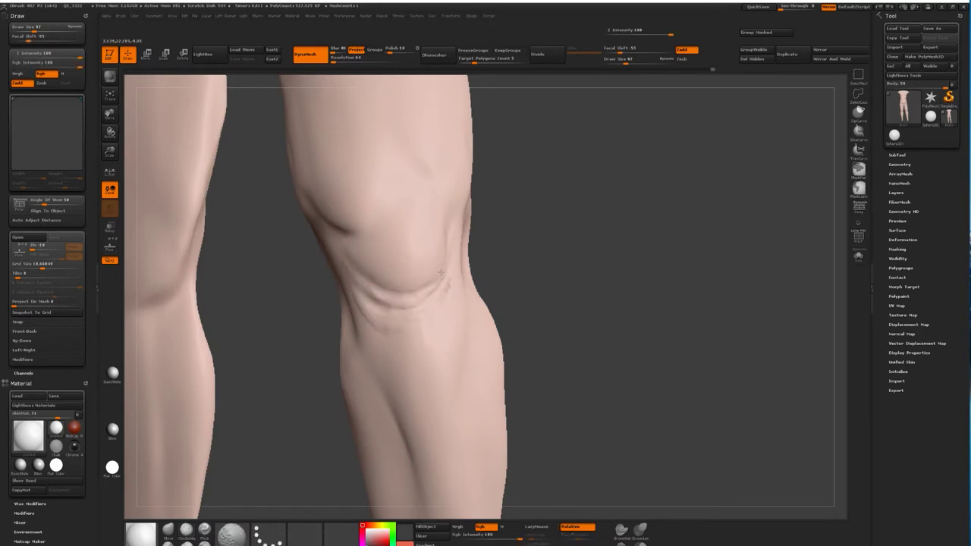
Step: Carve and deepen a wrinkle crease along the fold under the chest
right_click_drag(434, 301, 445, 270)
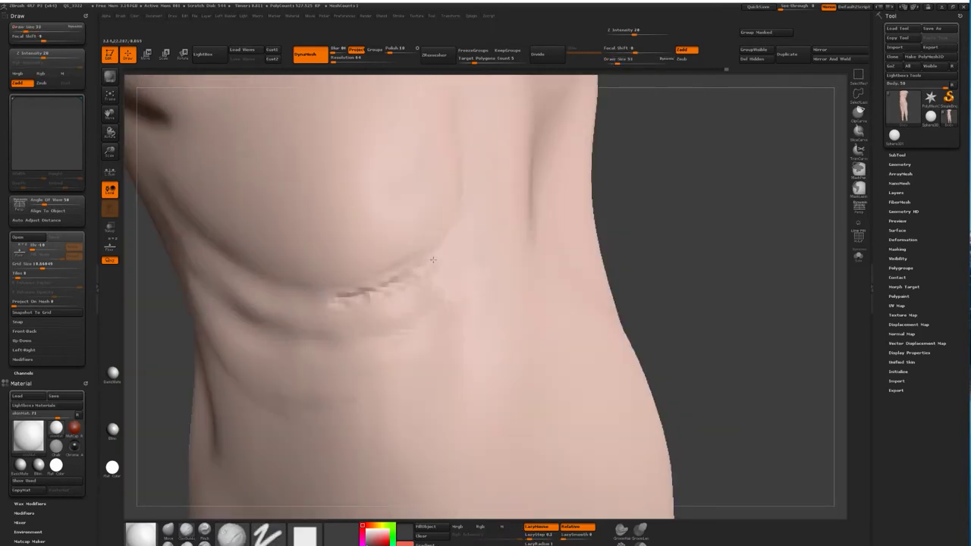
left_click_drag(433, 259, 238, 270)
left_click_drag(328, 290, 259, 271)
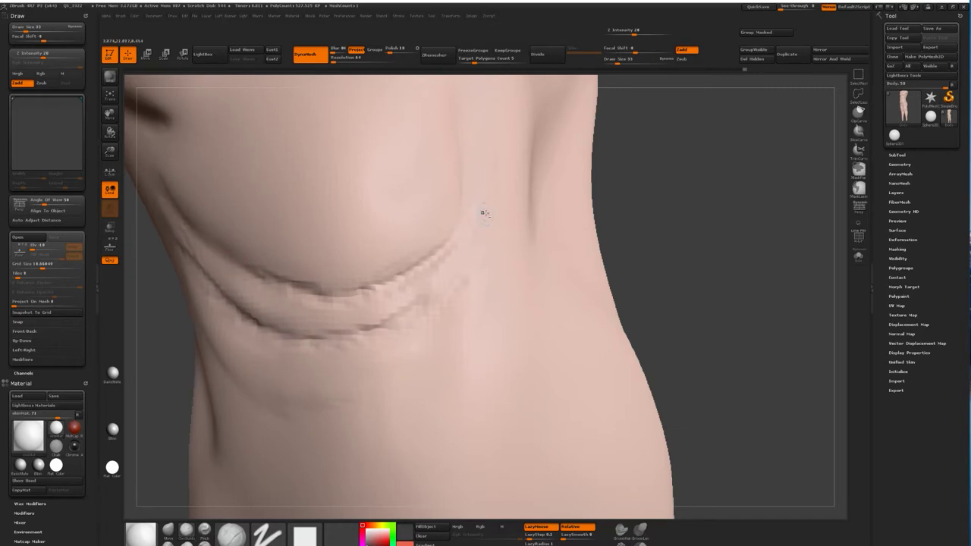
key("1")
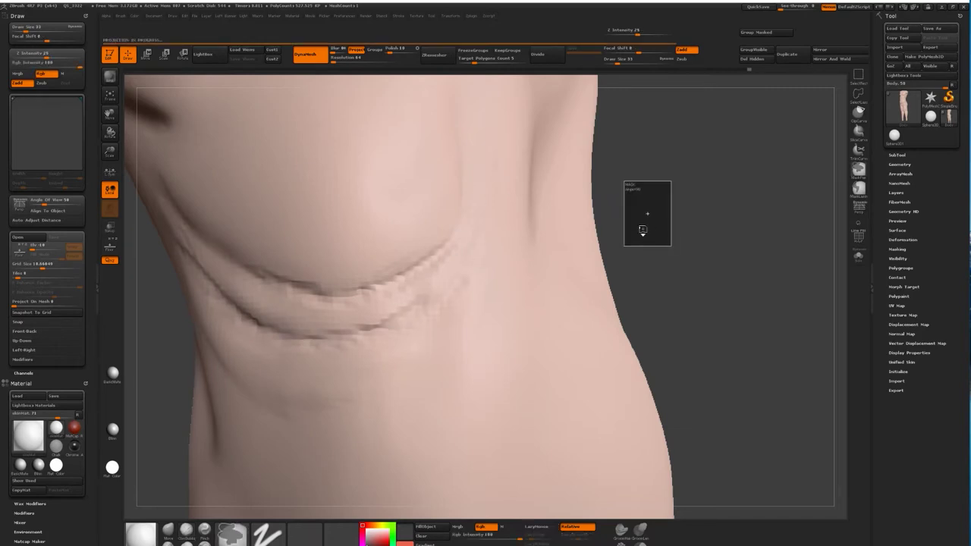
key("2")
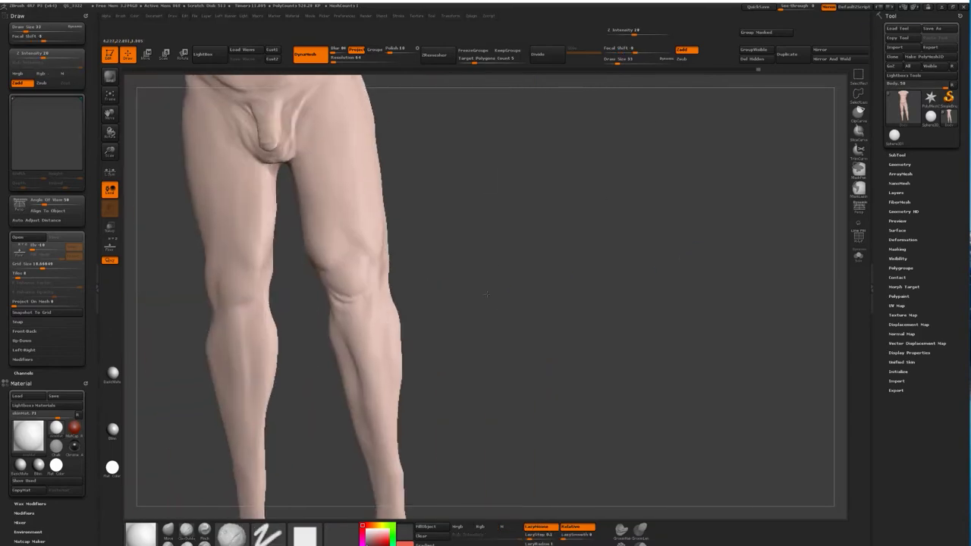
Step: Compare the knees against the aged-anatomy reference, orbiting the legs around the knees between checks
key("alt+Tab")
key("alt+Tab")
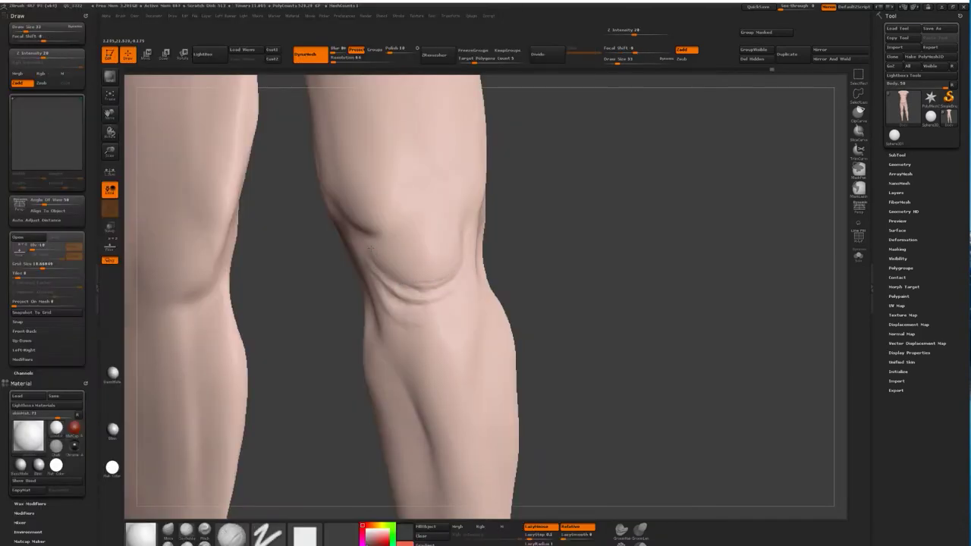
left_click_drag(520, 253, 332, 256)
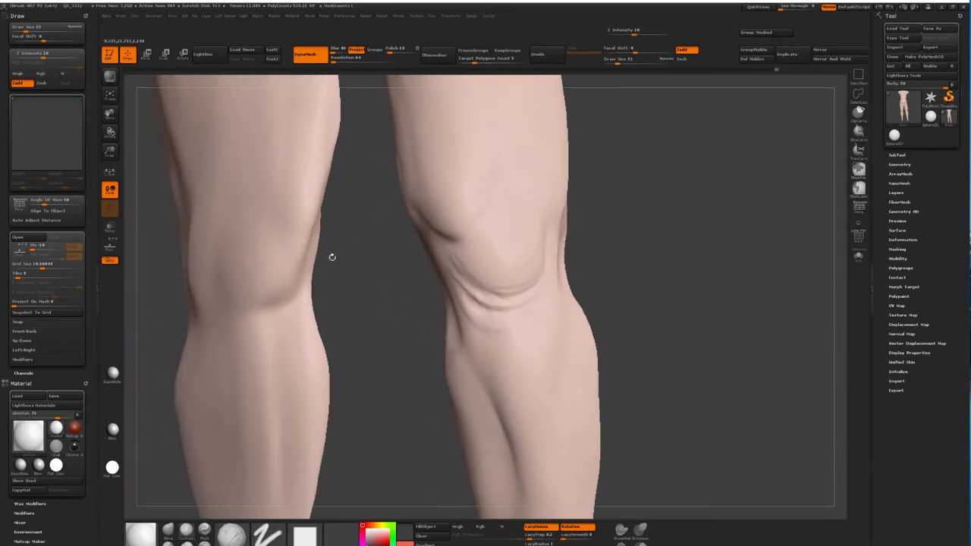
left_click_drag(312, 220, 358, 142)
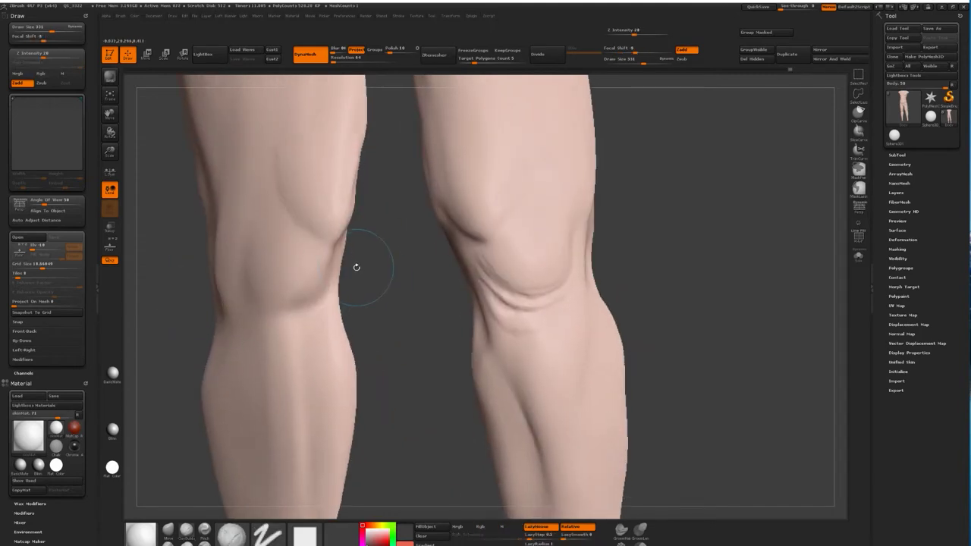
left_click_drag(358, 268, 357, 288)
mouse_move(368, 144)
left_mouse_down()
mouse_move(319, 220)
mouse_move(254, 250)
left_mouse_up()
right_click_drag(256, 318, 279, 302)
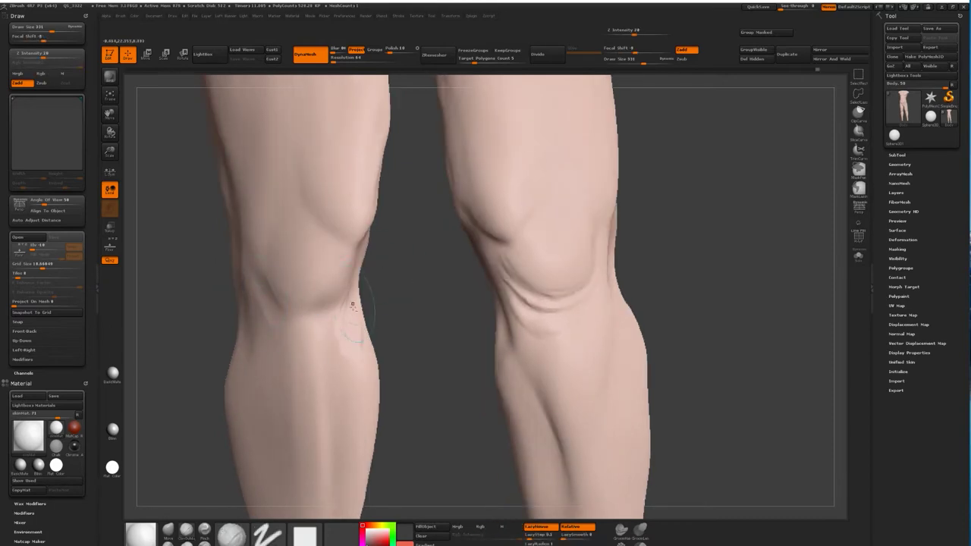
key("alt+Tab")
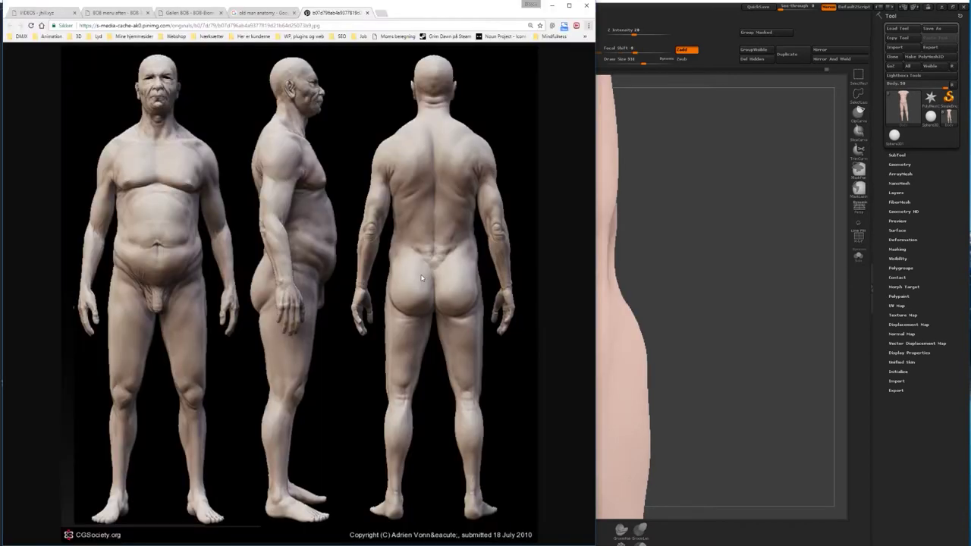
Step: Sculpt vein grooves below the left knee, checking the aged-anatomy reference
key("alt+Tab")
left_click_drag(252, 286, 288, 365)
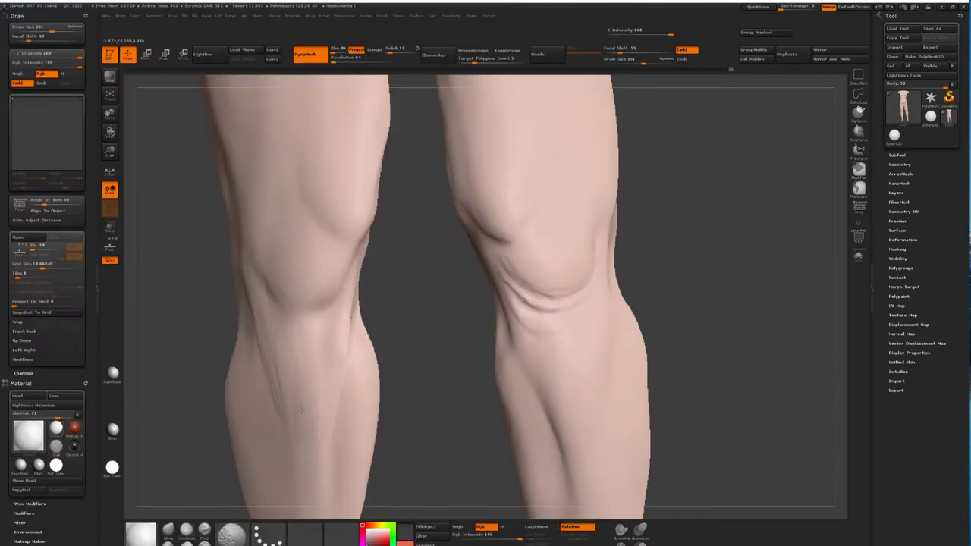
right_click_drag(309, 350, 342, 333)
right_click_drag(243, 384, 225, 387)
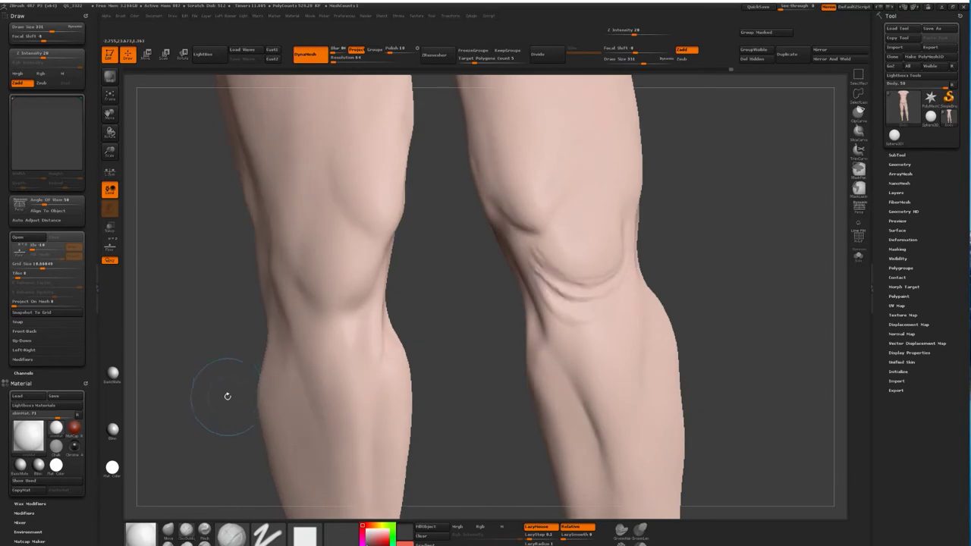
key("alt+Tab")
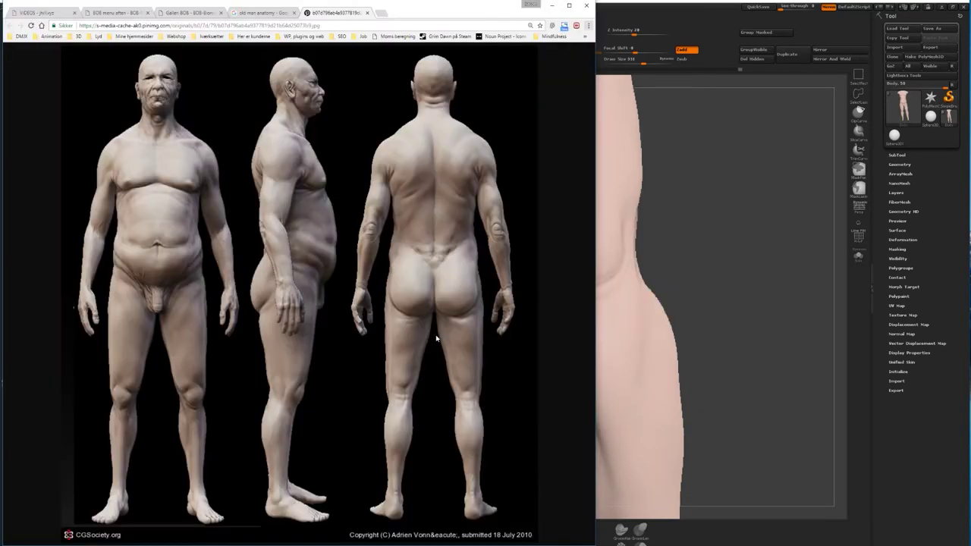
key("alt+Tab")
mouse_move(259, 200)
right_mouse_down()
mouse_move(351, 199)
mouse_move(384, 315)
mouse_move(278, 325)
right_mouse_up()
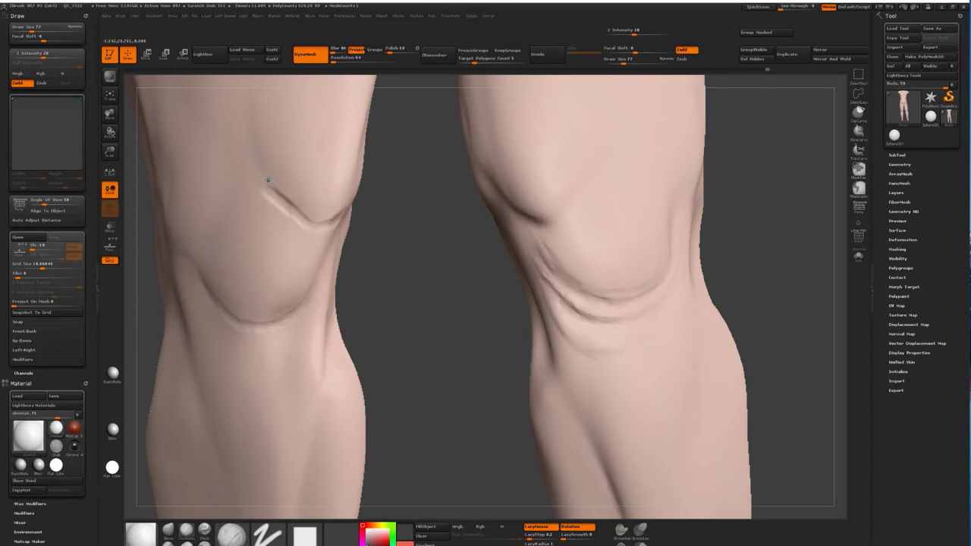
Step: Carve a new crease into the left knee and reduce the brush size to 27
left_click_drag(195, 262, 165, 221)
mouse_move(393, 202)
left_mouse_down()
mouse_move(357, 250)
mouse_move(380, 186)
mouse_move(590, 86)
left_mouse_up()
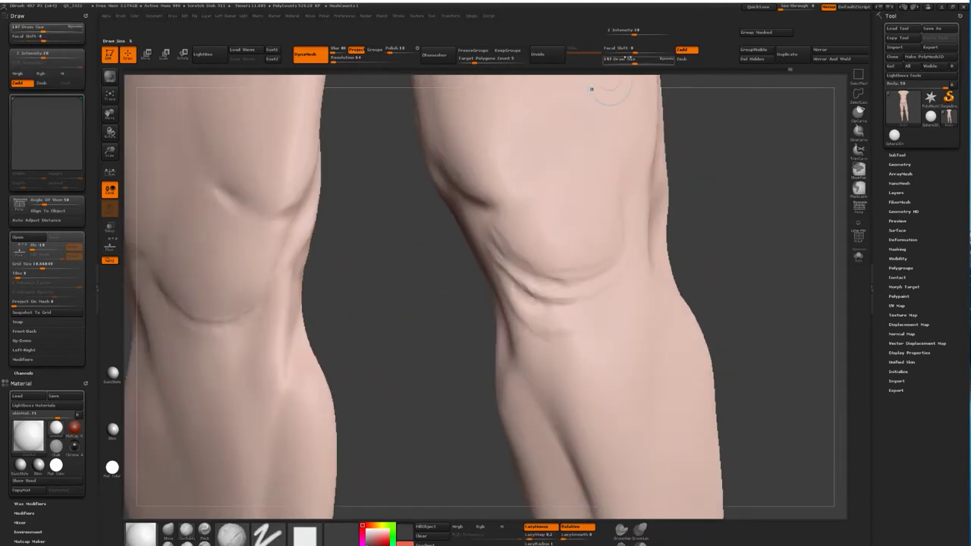
key("b")
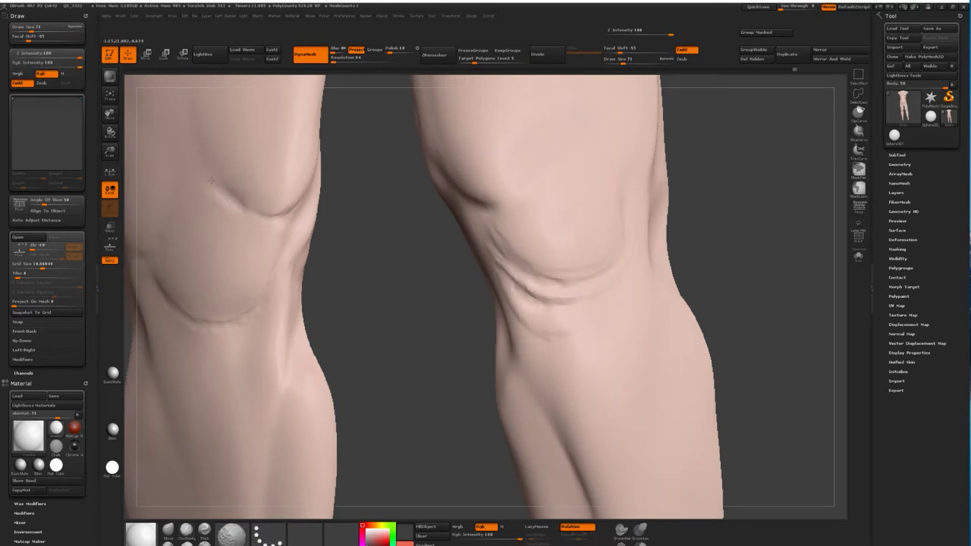
mouse_move(234, 192)
left_mouse_down()
mouse_move(328, 202)
mouse_move(334, 336)
left_mouse_up()
left_click(616, 61)
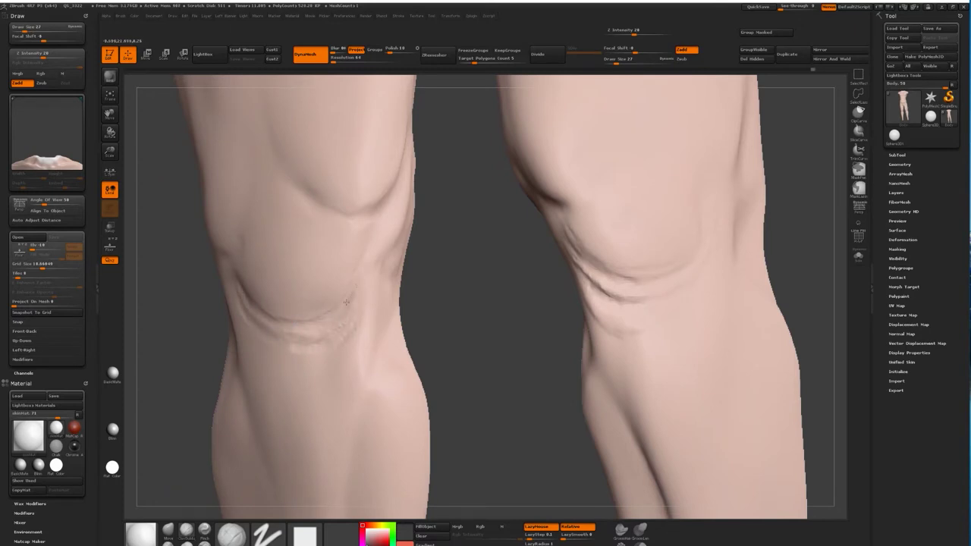
right_click_drag(346, 302, 346, 317)
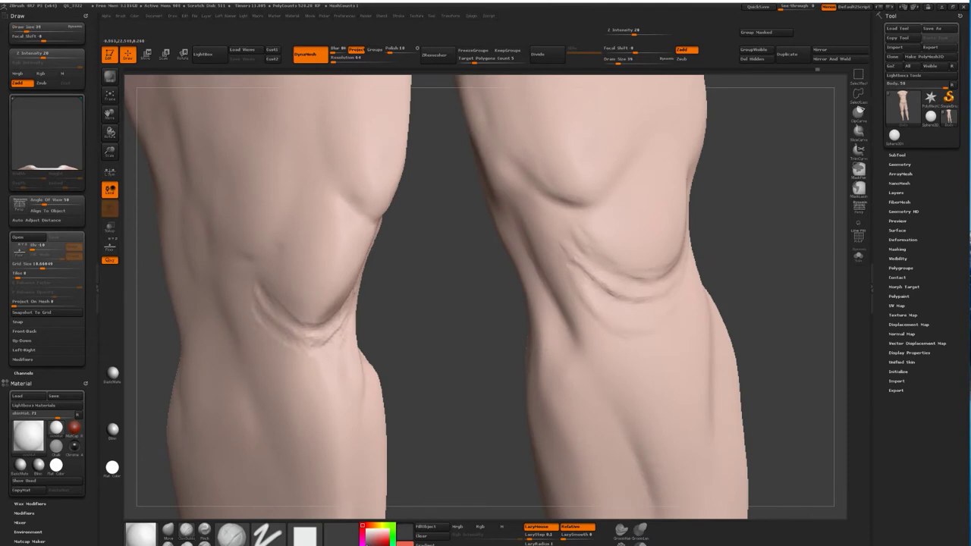
Step: Add fine skin wrinkles around the kneecap, alternating spray-stroke and freehand creasing brushes
key("b")
key("s")
key("p")
key("b")
key("d")
key("s")
key("b")
key("s")
key("p")
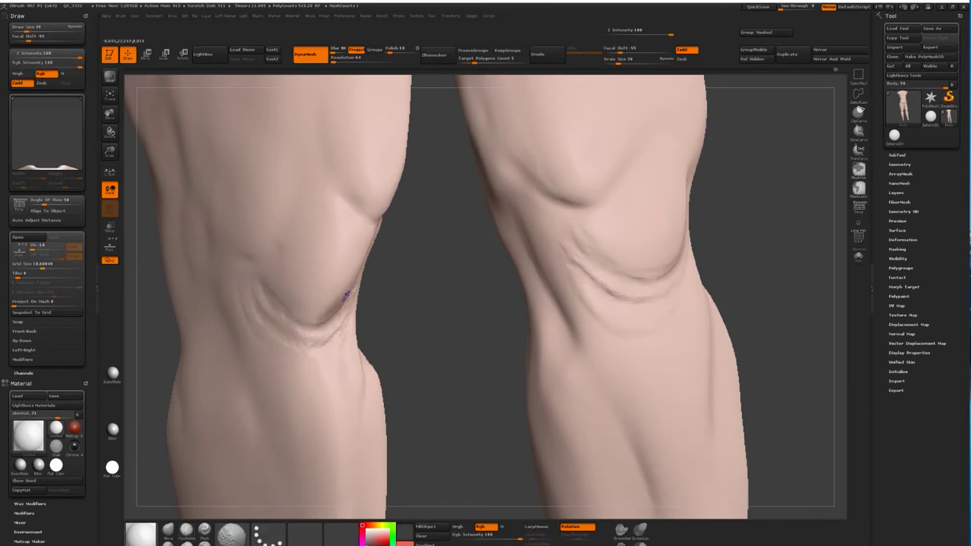
right_click_drag(345, 294, 372, 289, "ctrl")
key("b")
key("d")
key("s")
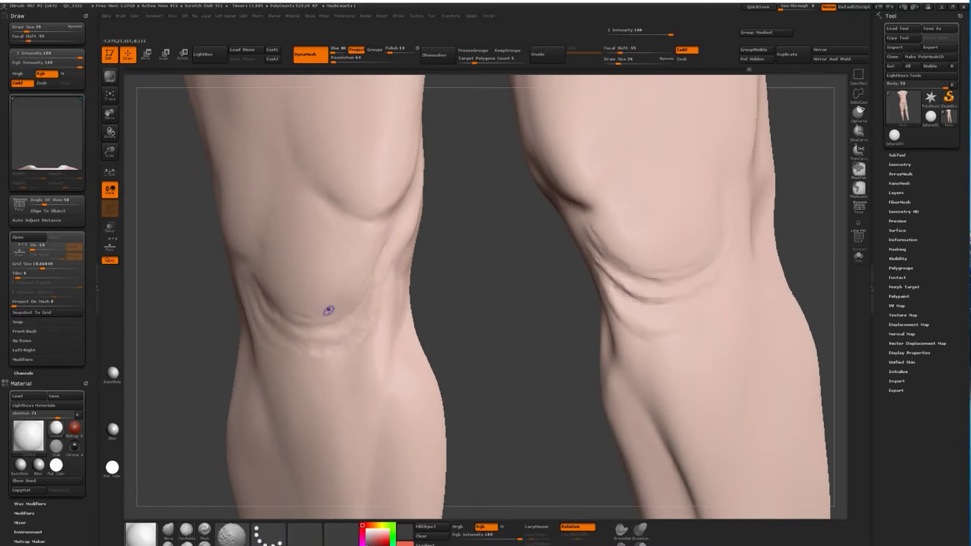
key("b")
key("s")
key("p")
mouse_move(361, 349)
right_mouse_down("ctrl")
mouse_move(355, 315)
mouse_move(366, 320)
right_mouse_up("ctrl")
key("b")
key("d")
key("s")
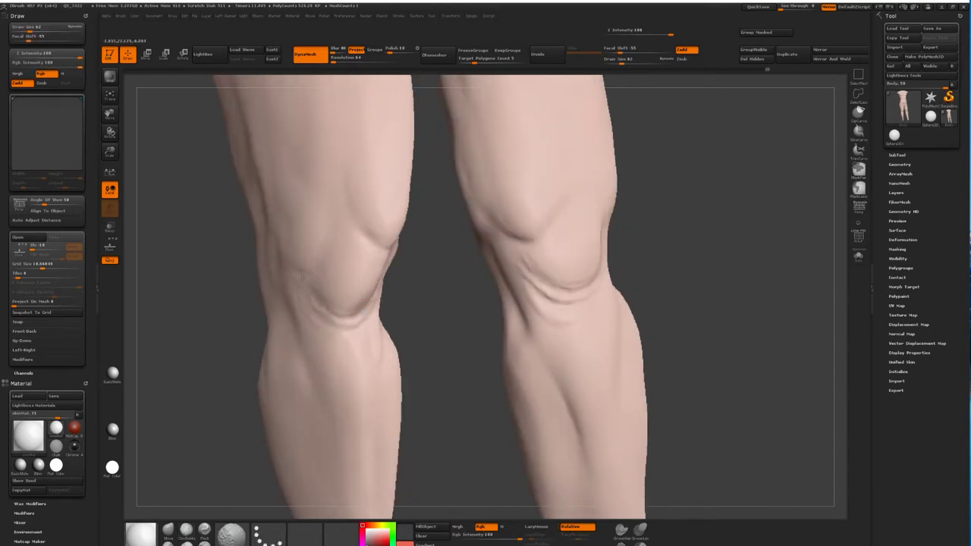
mouse_move(310, 312)
right_mouse_down()
mouse_move(478, 282)
mouse_move(360, 320)
right_mouse_up()
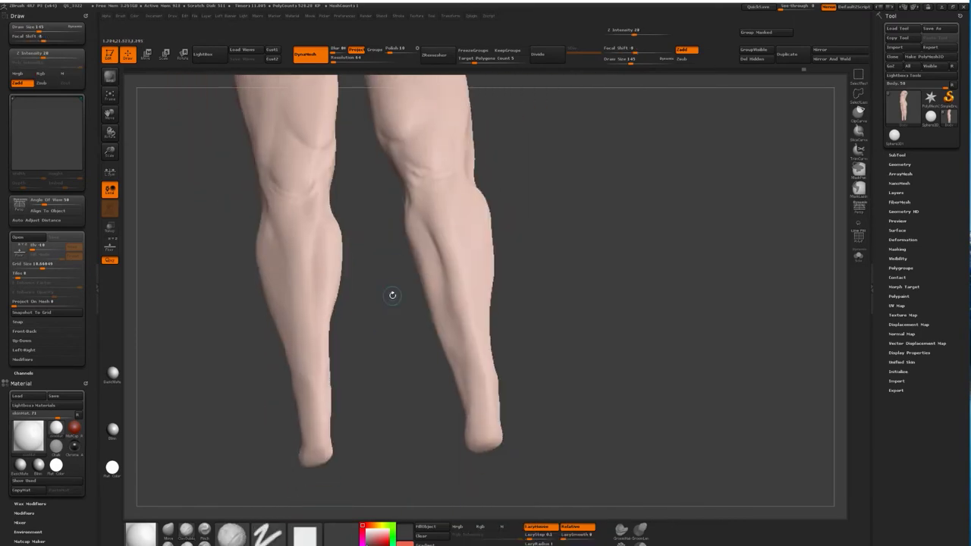
Step: Orbit the legs through side and front three-quarter views, comparing them with the reference
key("alt+Tab")
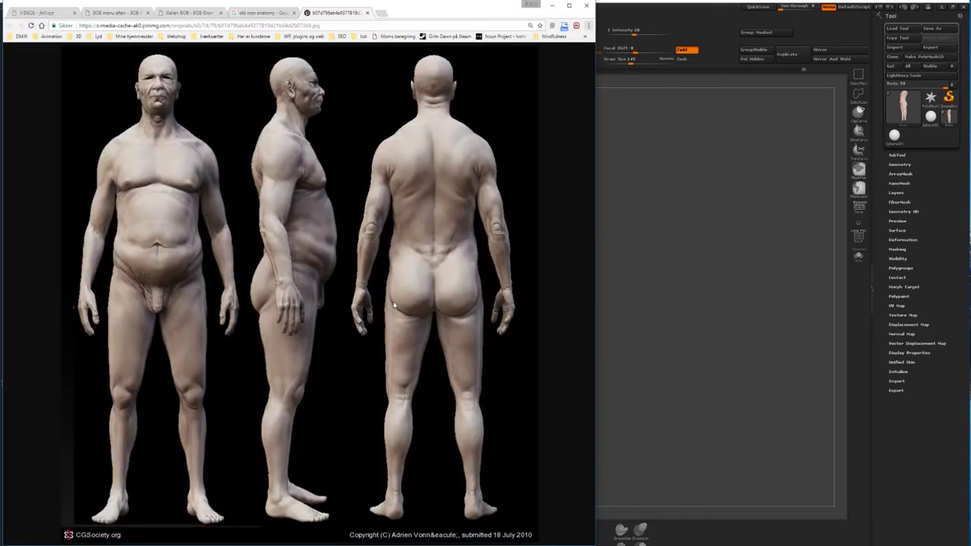
key("alt+Tab")
key("alt+Tab")
key("alt+Tab")
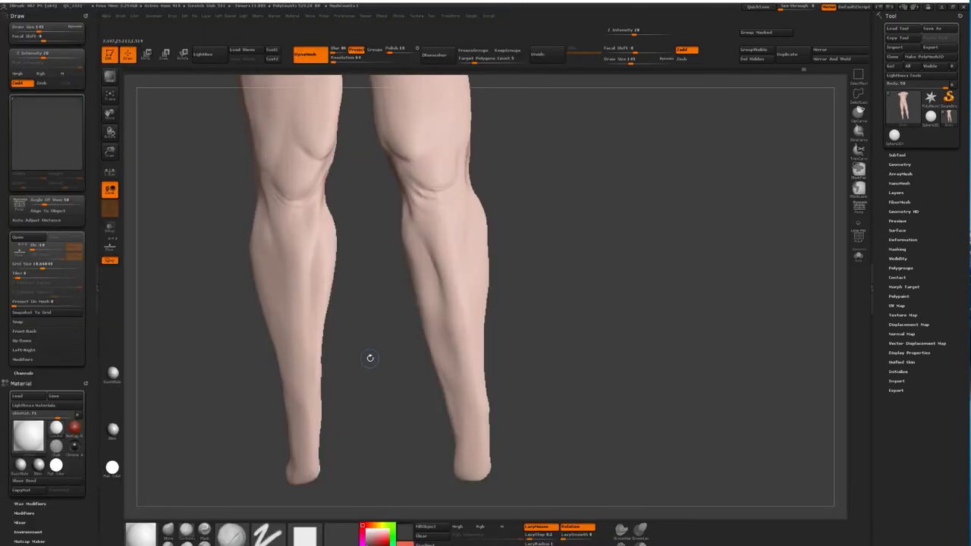
left_click_drag(554, 386, 468, 418)
left_click_drag(454, 352, 472, 393)
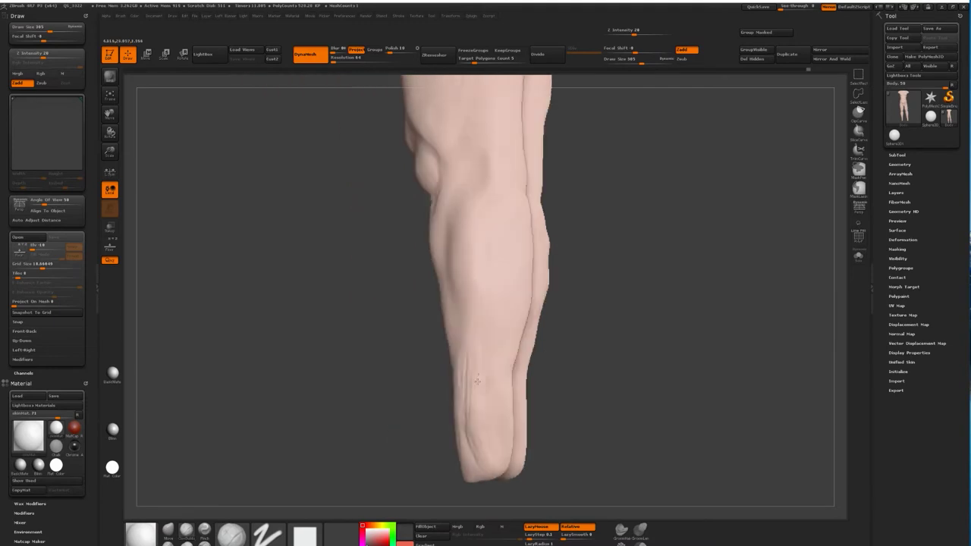
mouse_move(487, 328)
left_mouse_down()
mouse_move(529, 371)
mouse_move(493, 365)
mouse_move(529, 384)
left_mouse_up()
key("alt+Tab")
key("alt+Tab")
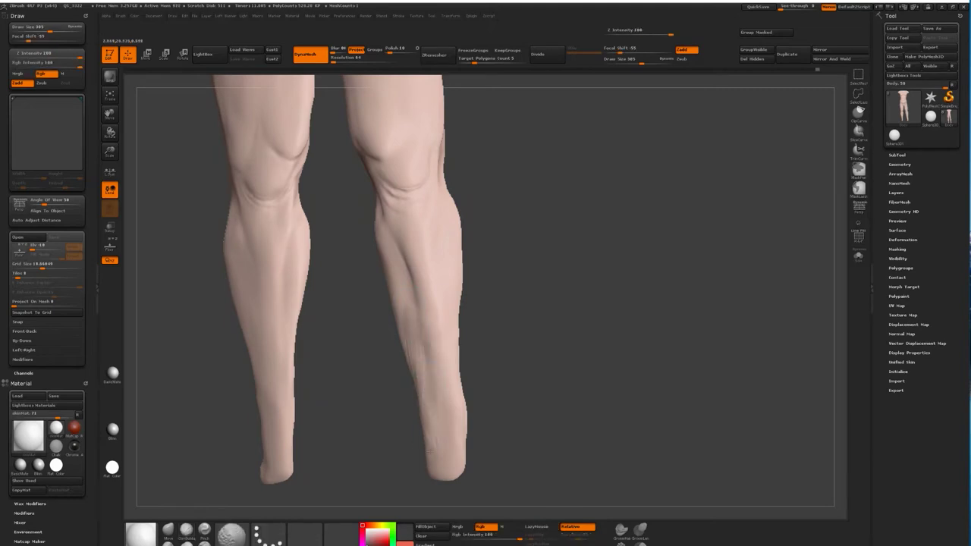
left_click_drag(421, 353, 542, 346)
key("alt+Tab")
Step: Turn the legs to rear views of the knees and recheck the reference's back view
key("alt+Tab")
mouse_move(486, 334)
left_mouse_down()
mouse_move(492, 274)
mouse_move(511, 271)
mouse_move(367, 269)
left_mouse_up()
key("alt+Tab")
key("alt+Tab")
key("alt+Tab")
key("alt+Tab")
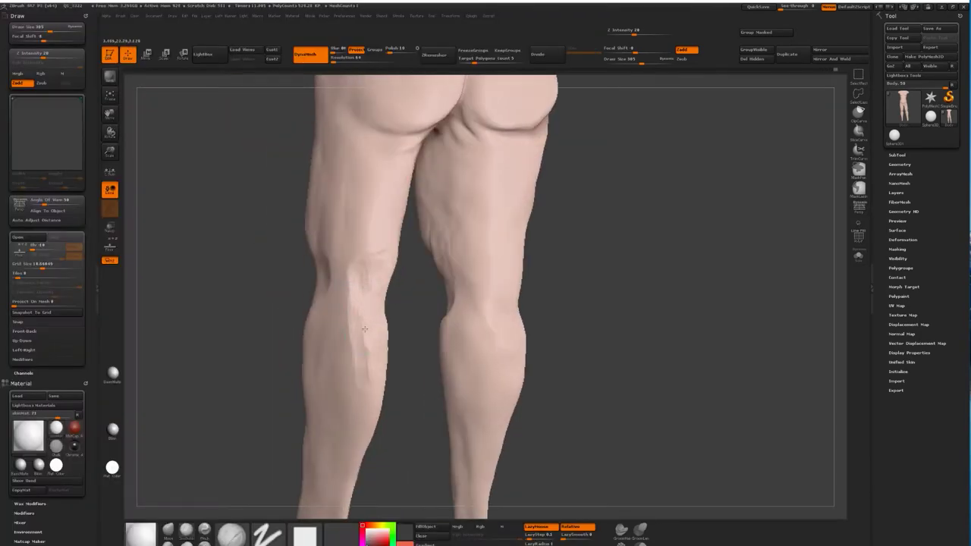
key("alt+Tab")
key("alt+Tab")
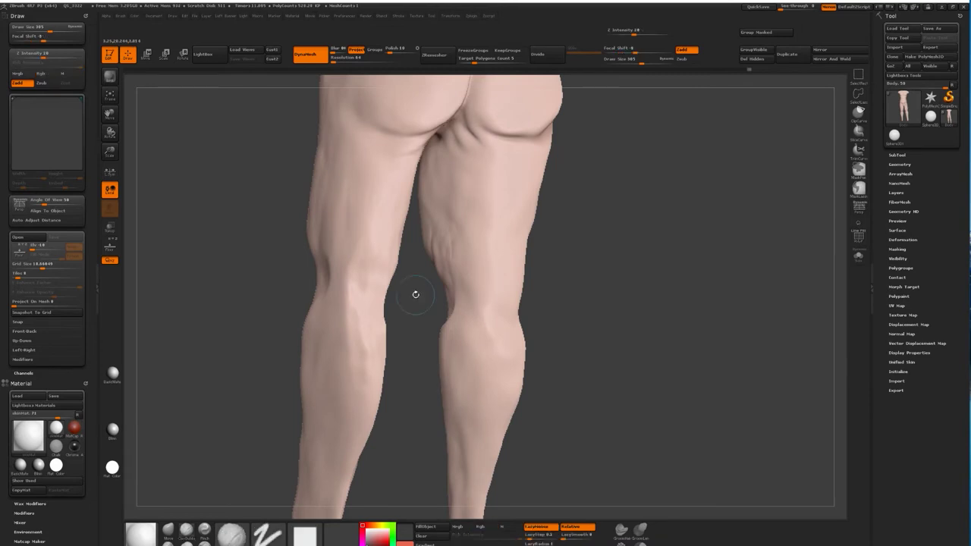
left_click_drag(412, 288, 399, 311)
mouse_move(425, 271)
left_mouse_down()
mouse_move(385, 256)
mouse_move(488, 307)
mouse_move(405, 284)
left_mouse_up()
key("alt+Tab")
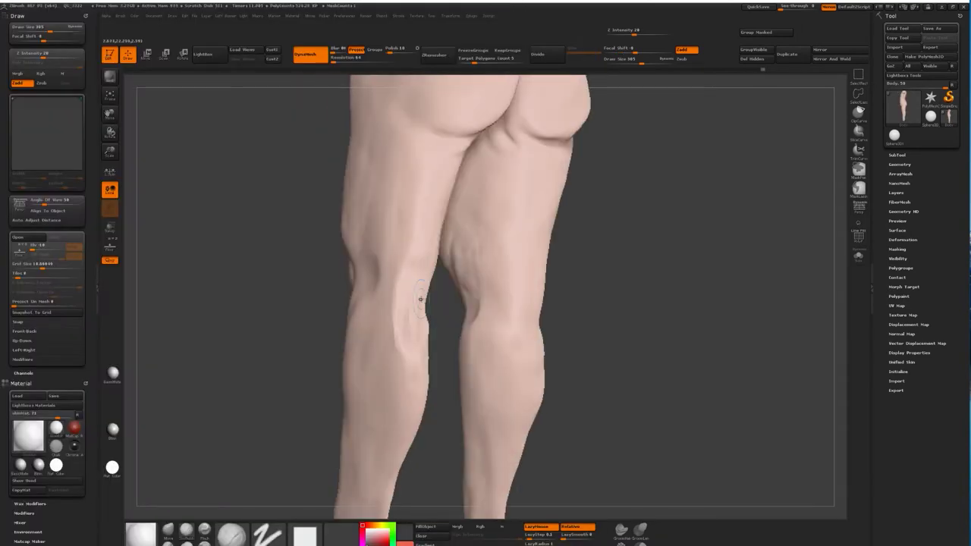
mouse_move(410, 348)
left_mouse_down()
mouse_move(403, 305)
mouse_move(516, 310)
mouse_move(433, 144)
left_mouse_up()
key("alt+Tab")
key("alt+Tab")
mouse_move(546, 286)
left_mouse_down()
mouse_move(440, 139)
mouse_move(629, 276)
mouse_move(527, 289)
mouse_move(479, 180)
left_mouse_up()
key("alt+Tab")
key("alt+Tab")
key("alt+Tab")
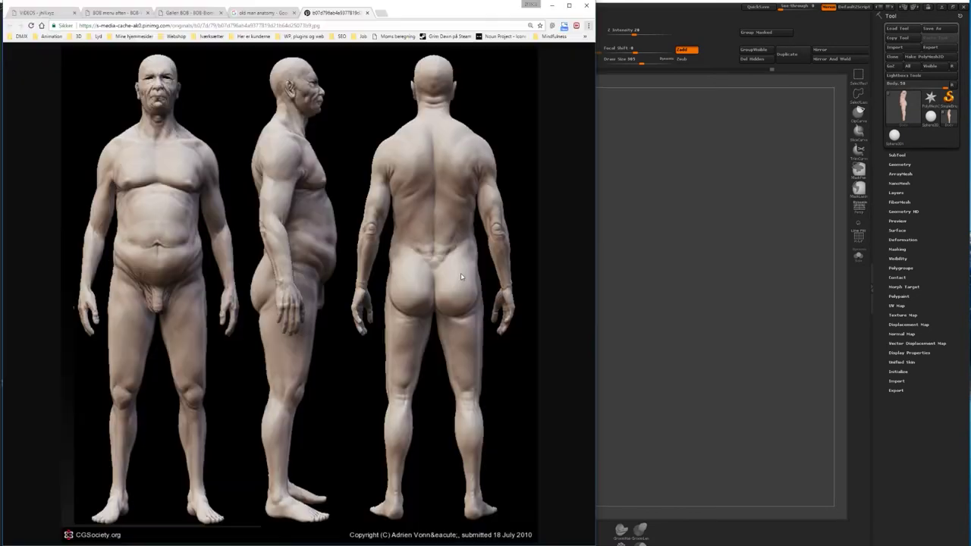
key("alt+Tab")
left_click_drag(460, 323, 529, 278)
Step: Insert a Sphere3D subtool and move it under the end of the leg
left_click(897, 155)
left_click(942, 386)
left_click(712, 387)
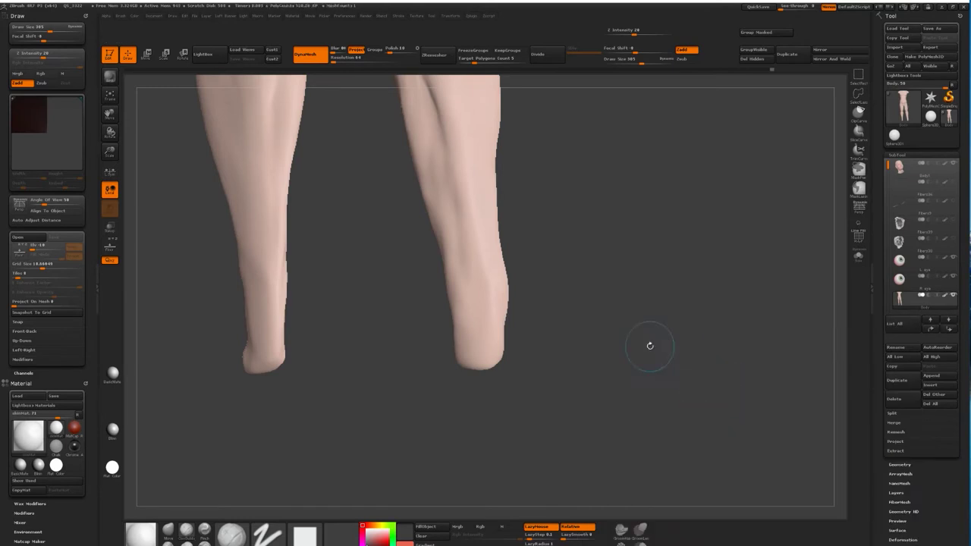
key("w")
mouse_move(830, 304)
left_mouse_down()
mouse_move(478, 125)
mouse_move(412, 449)
mouse_move(473, 326)
left_mouse_up()
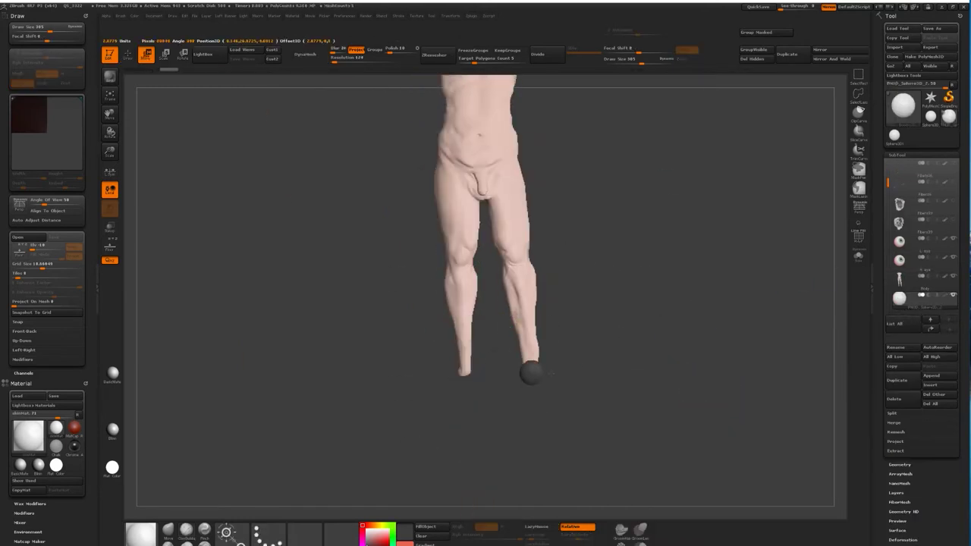
left_click_drag(531, 373, 492, 372)
left_click_drag(480, 321, 541, 329)
left_click_drag(607, 380, 589, 357)
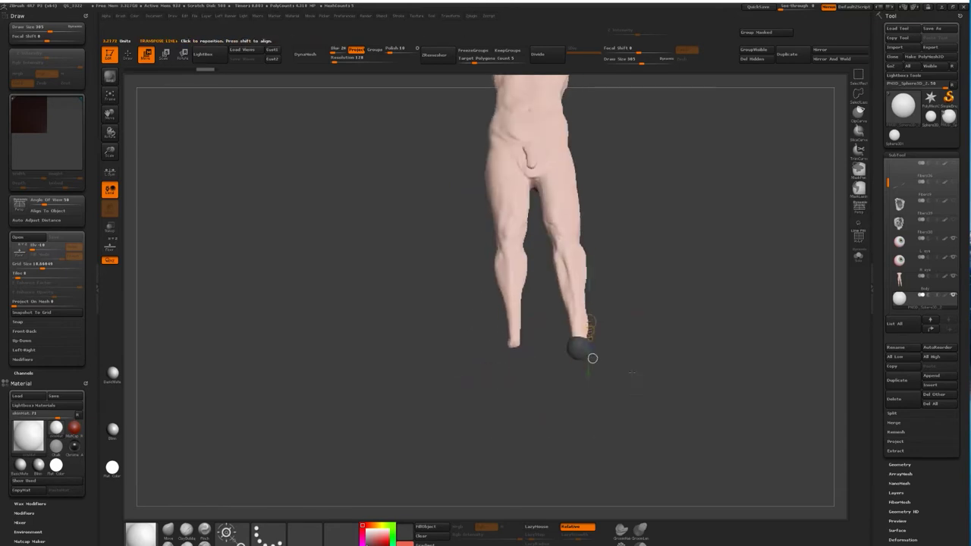
key("f")
Step: Scale the sphere into a flat, elongated oval foot block and select it as the active subtool
mouse_move(599, 296)
left_mouse_down()
mouse_move(480, 285)
mouse_move(250, 369)
mouse_move(319, 341)
left_mouse_up()
left_click(558, 291, "alt")
mouse_move(470, 278)
left_mouse_down()
mouse_move(375, 321)
mouse_move(433, 332)
mouse_move(425, 319)
left_mouse_up()
left_click_drag(481, 283, 394, 324)
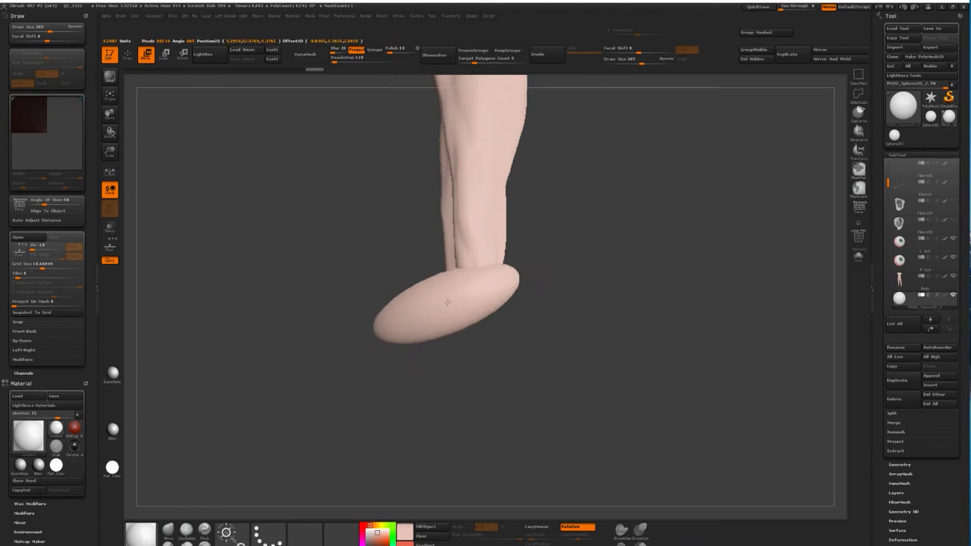
left_click_drag(494, 284, 385, 332)
left_click_drag(456, 357, 509, 348)
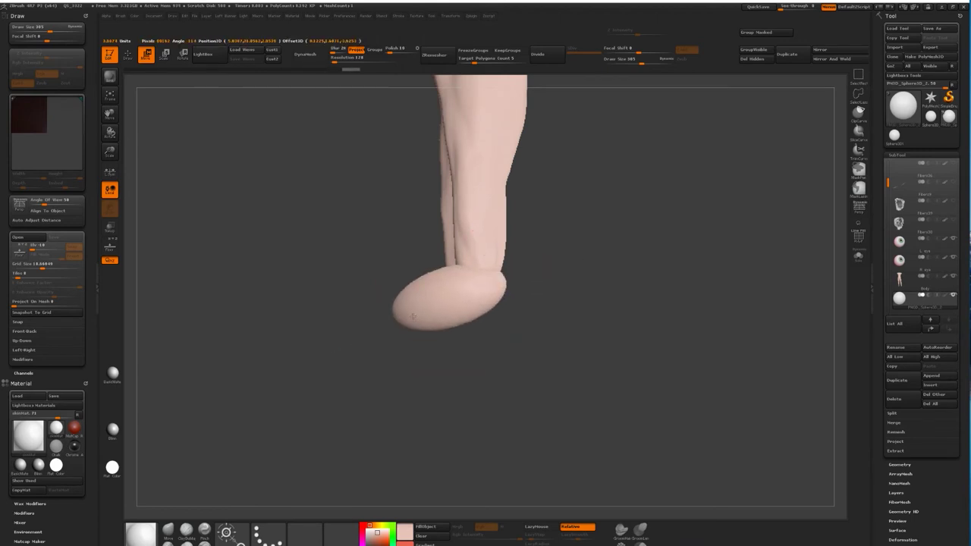
mouse_move(445, 433)
left_mouse_down("alt")
mouse_move(498, 472)
mouse_move(475, 459)
mouse_move(460, 480)
left_mouse_up("alt")
key("f")
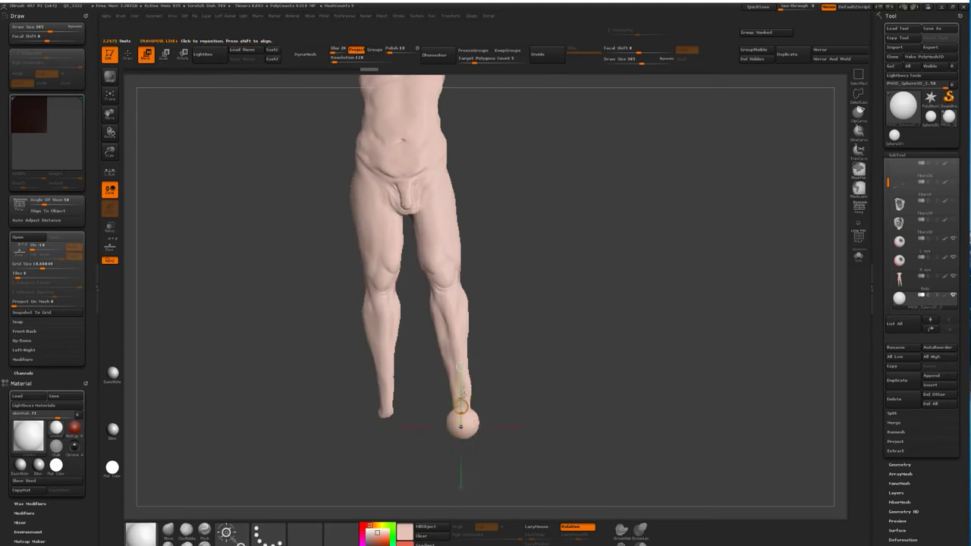
mouse_move(460, 396)
left_mouse_down()
mouse_move(433, 425)
mouse_move(441, 378)
left_mouse_up()
key("r")
scroll(436, 376, "up", 5)
key("q")
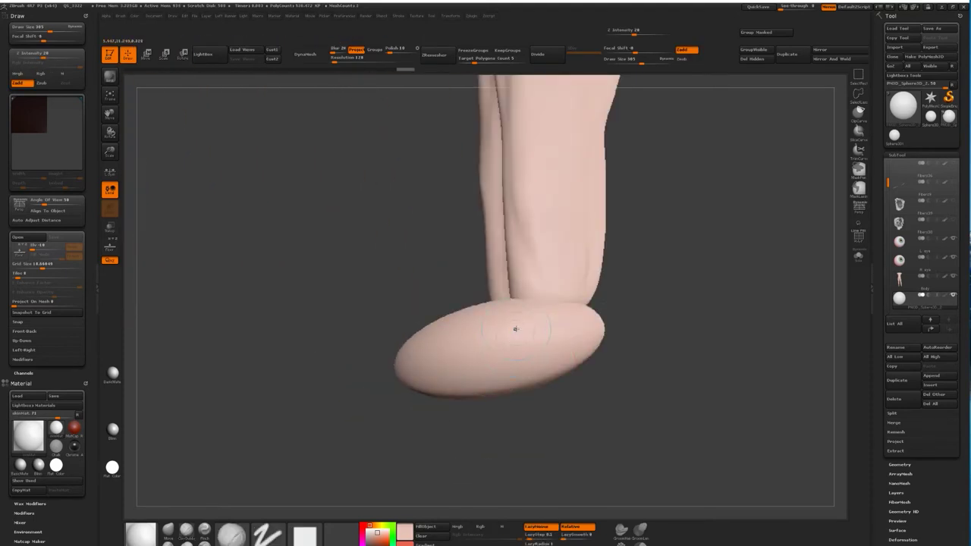
left_click(900, 298)
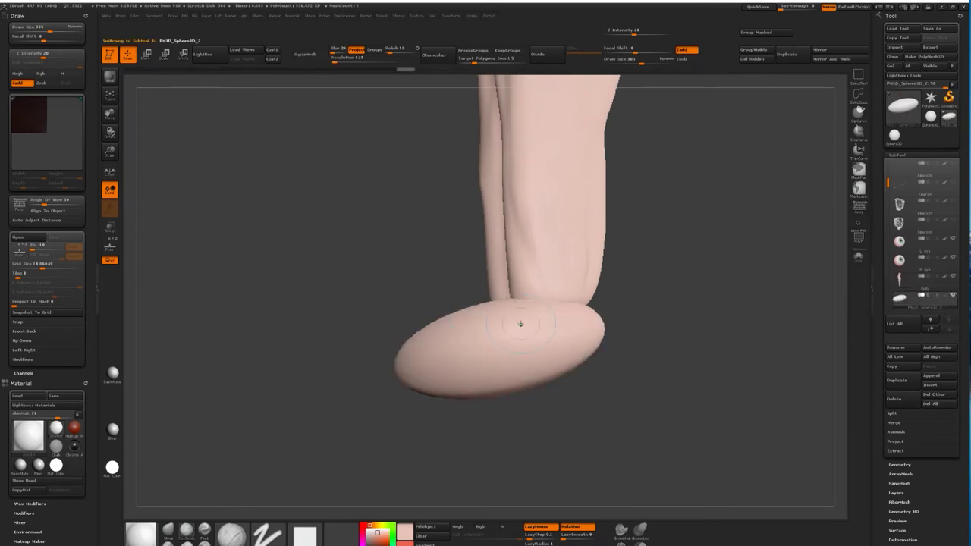
Step: Shape the top and underside of the oval into a raised instep near the ankle
mouse_move(457, 318)
left_mouse_down()
mouse_move(448, 300)
mouse_move(486, 357)
left_mouse_up()
mouse_move(447, 304)
left_mouse_down()
mouse_move(461, 295)
mouse_move(501, 327)
mouse_move(485, 375)
mouse_move(516, 376)
left_mouse_up()
mouse_move(356, 425)
left_mouse_down()
mouse_move(416, 323)
mouse_move(456, 342)
mouse_move(554, 357)
left_mouse_up()
left_click_drag(577, 402, 527, 388)
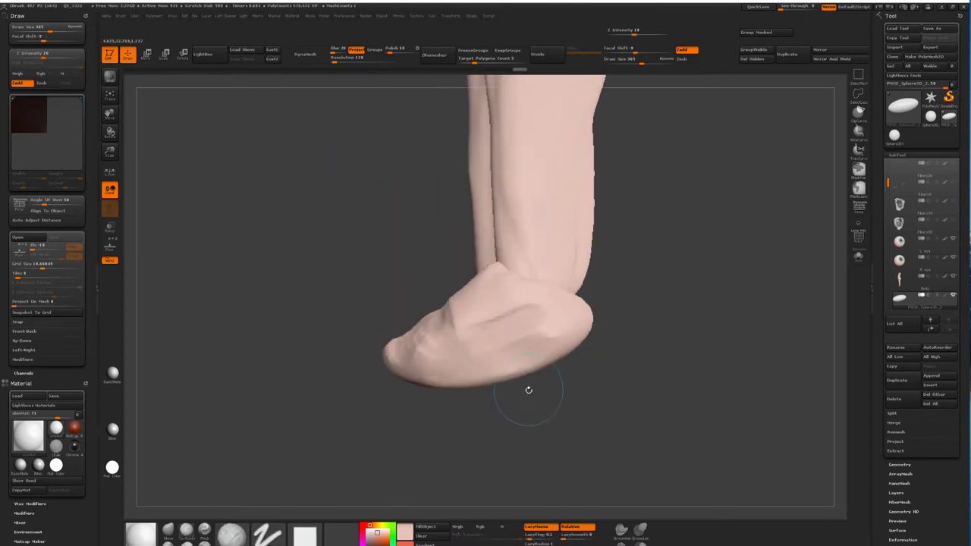
left_click_drag(641, 59, 654, 60)
left_click_drag(683, 227, 614, 297)
Step: Round off and refine the heel, checking it from behind
left_click_drag(455, 334, 524, 357)
mouse_move(668, 341)
left_mouse_down()
mouse_move(579, 310)
mouse_move(562, 338)
left_mouse_up()
mouse_move(561, 273)
left_mouse_down()
mouse_move(531, 334)
mouse_move(573, 338)
left_mouse_up()
mouse_move(607, 379)
left_mouse_down()
mouse_move(492, 378)
mouse_move(629, 341)
mouse_move(653, 353)
mouse_move(682, 349)
mouse_move(454, 319)
mouse_move(480, 330)
mouse_move(436, 316)
mouse_move(534, 244)
left_mouse_up()
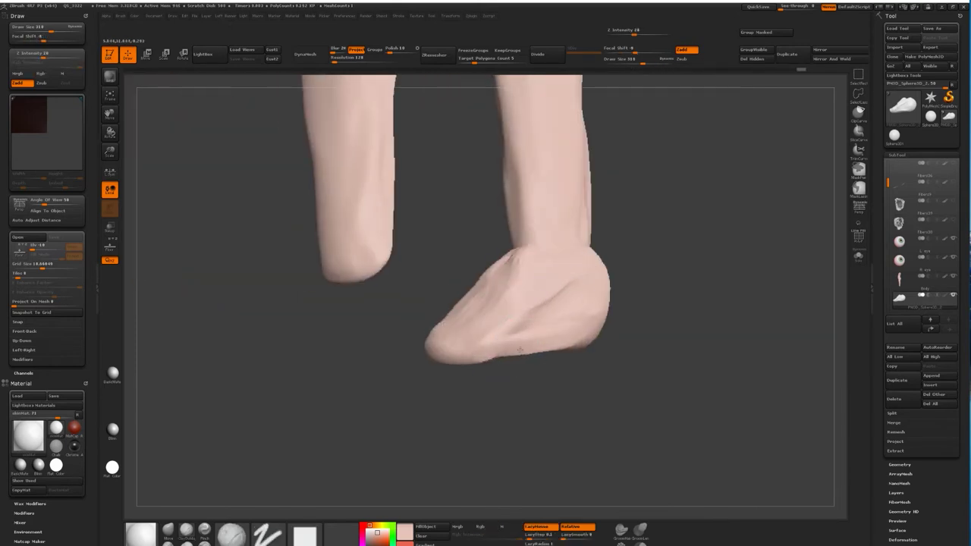
left_click_drag(516, 346, 532, 327)
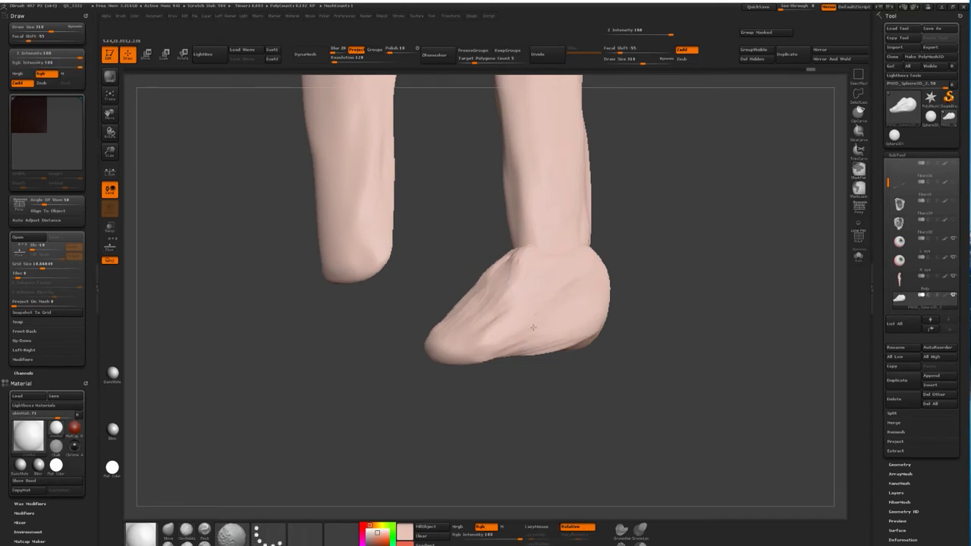
left_click_drag(668, 342, 612, 329)
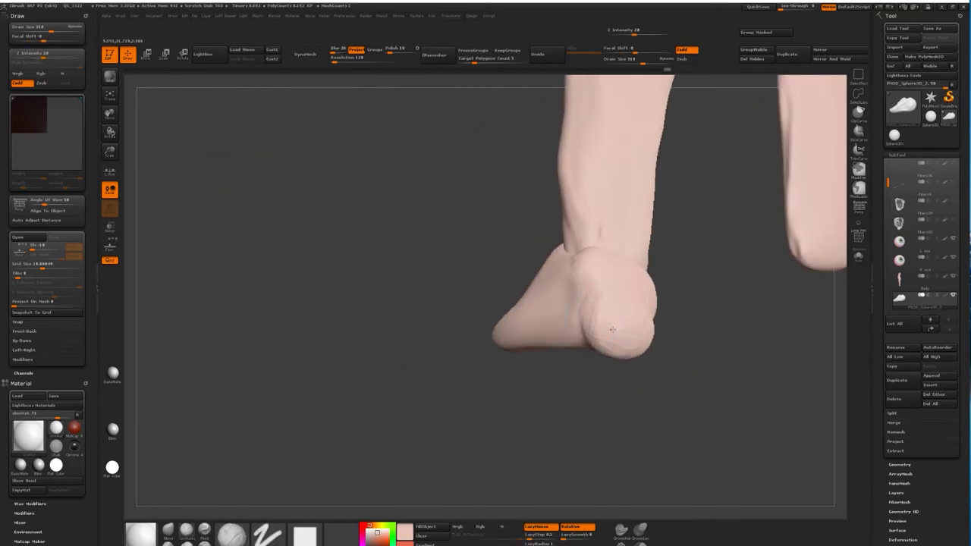
left_click_drag(591, 390, 624, 433)
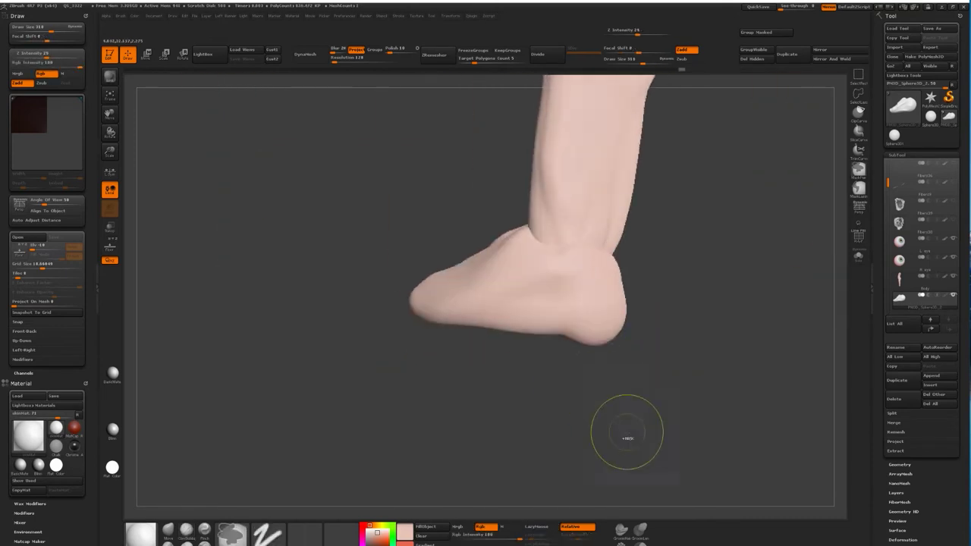
Step: Enable DynaMesh on the foot and refine it with an ankle bump, sloping instep and flatter sole
left_click(319, 55)
left_click_drag(529, 396, 614, 327)
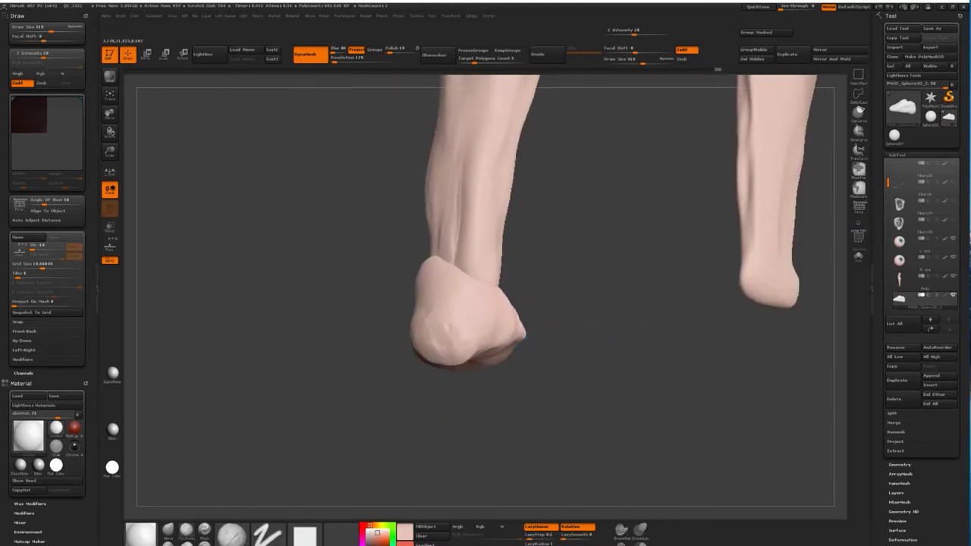
left_click_drag(583, 332, 533, 324)
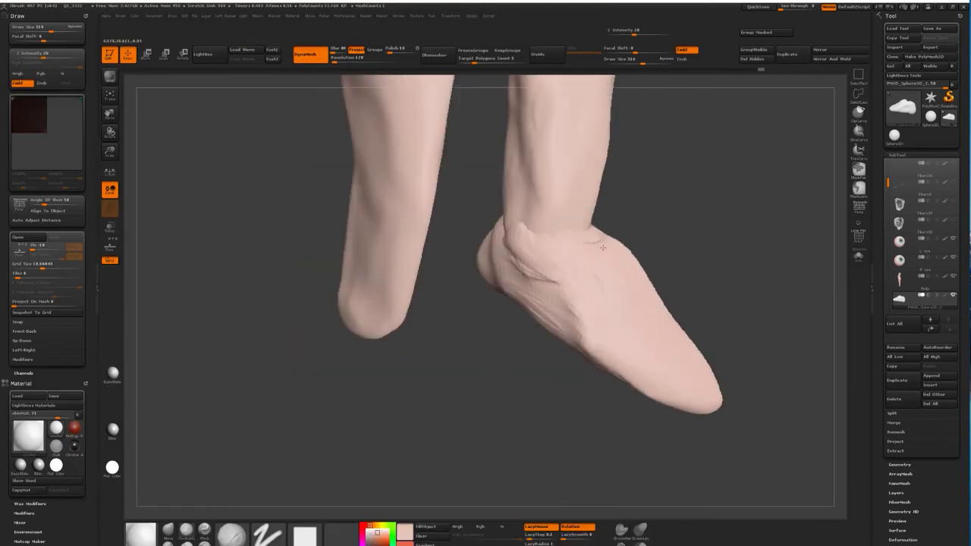
right_click_drag(532, 270, 522, 291)
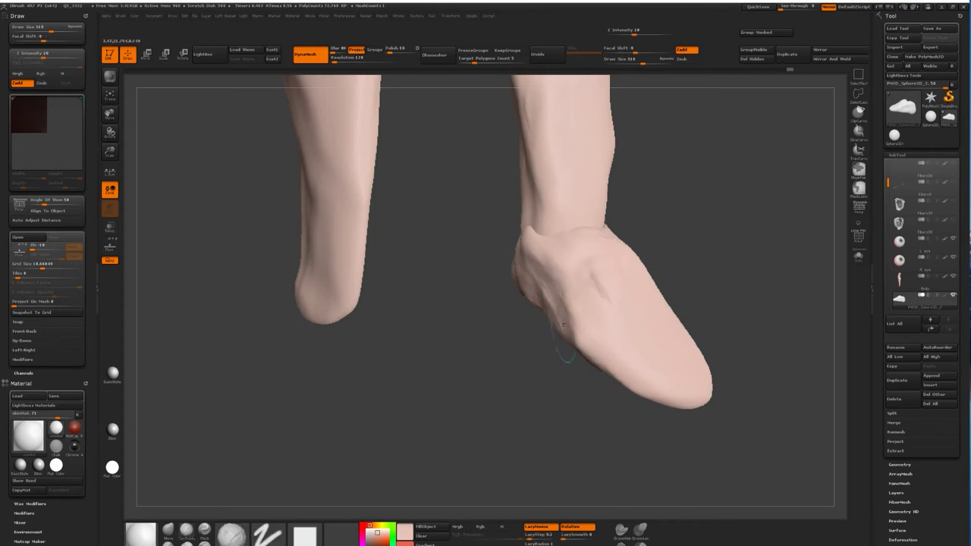
mouse_move(537, 250)
right_mouse_down()
mouse_move(706, 304)
mouse_move(646, 299)
right_mouse_up()
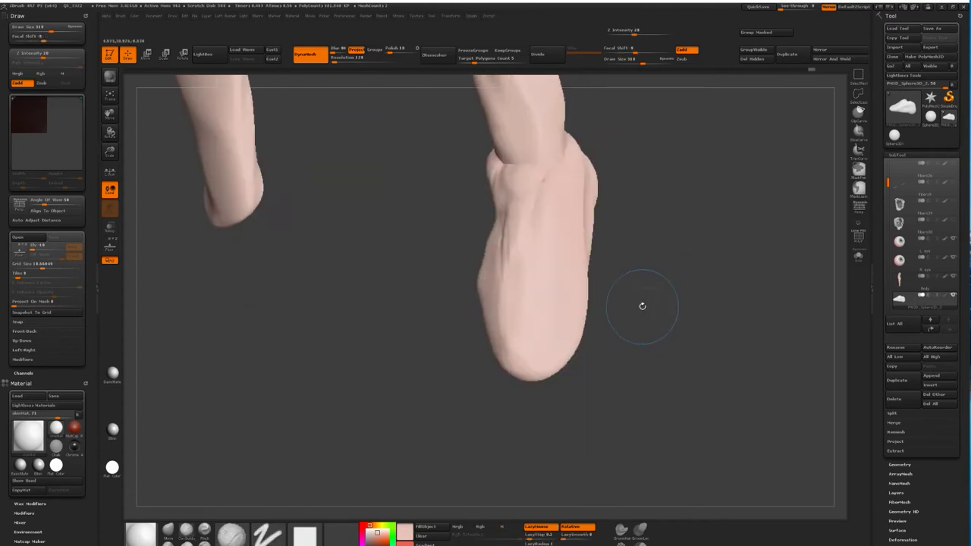
key("r")
left_click_drag(540, 193, 543, 302)
key("q")
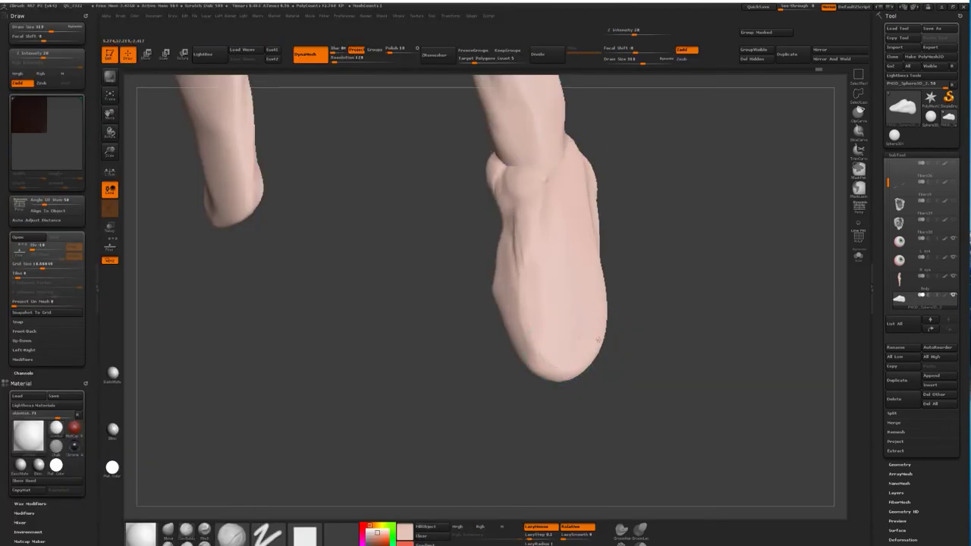
mouse_move(508, 305)
right_mouse_down()
mouse_move(692, 356)
mouse_move(603, 371)
right_mouse_up()
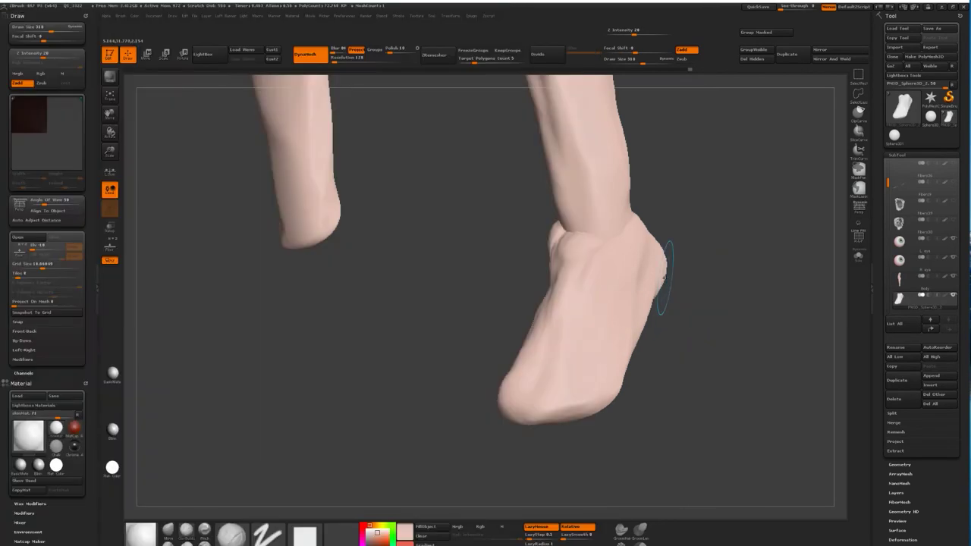
mouse_move(634, 242)
right_mouse_down()
mouse_move(636, 324)
mouse_move(683, 334)
right_mouse_up()
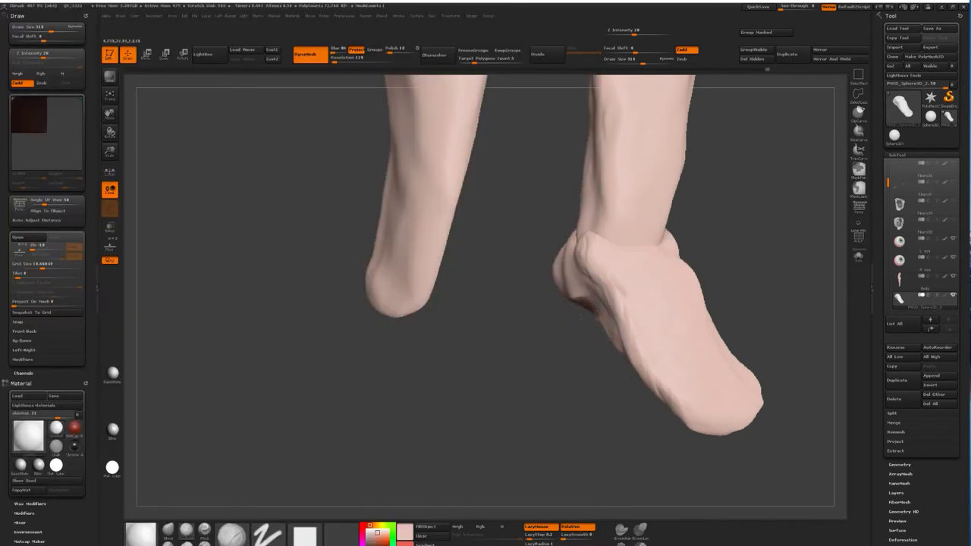
mouse_move(597, 254)
right_mouse_down()
mouse_move(645, 258)
mouse_move(676, 373)
mouse_move(769, 297)
mouse_move(683, 318)
mouse_move(570, 372)
right_mouse_up()
mouse_move(559, 321)
right_mouse_down()
mouse_move(546, 401)
mouse_move(592, 276)
mouse_move(573, 384)
mouse_move(561, 385)
right_mouse_up()
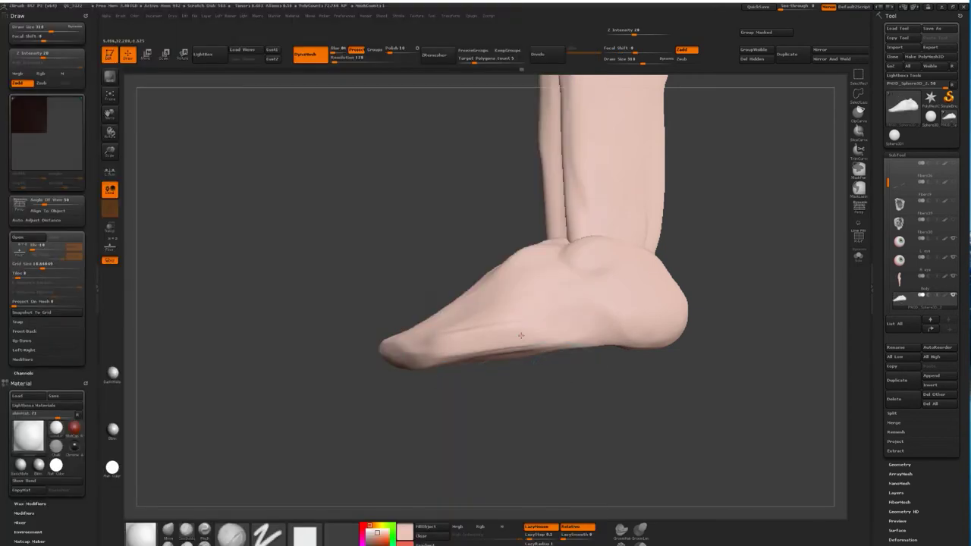
Step: Inspect the slimmer foot's heel and tapered front from behind, side and front, then recheck the reference
right_click_drag(570, 373, 562, 356)
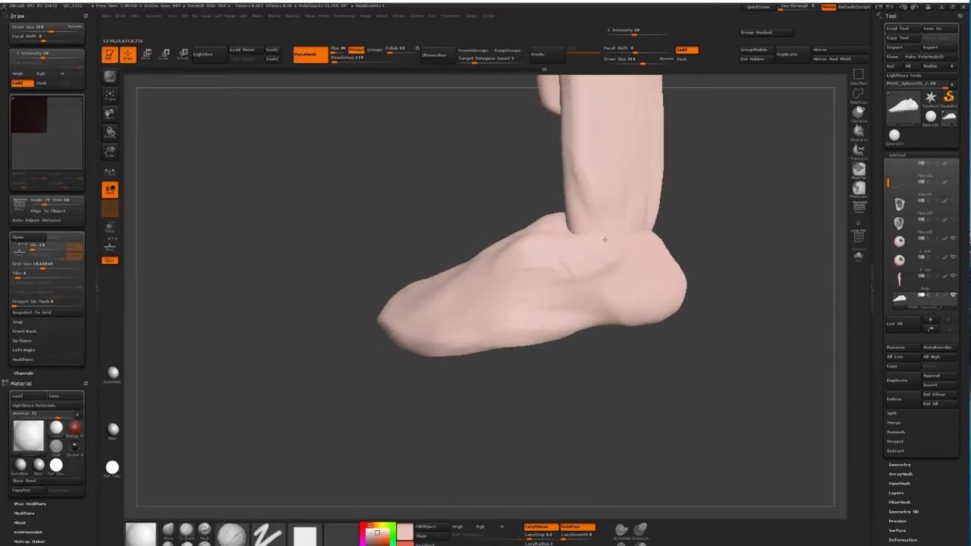
mouse_move(629, 253)
right_mouse_down()
mouse_move(598, 418)
mouse_move(700, 307)
right_mouse_up()
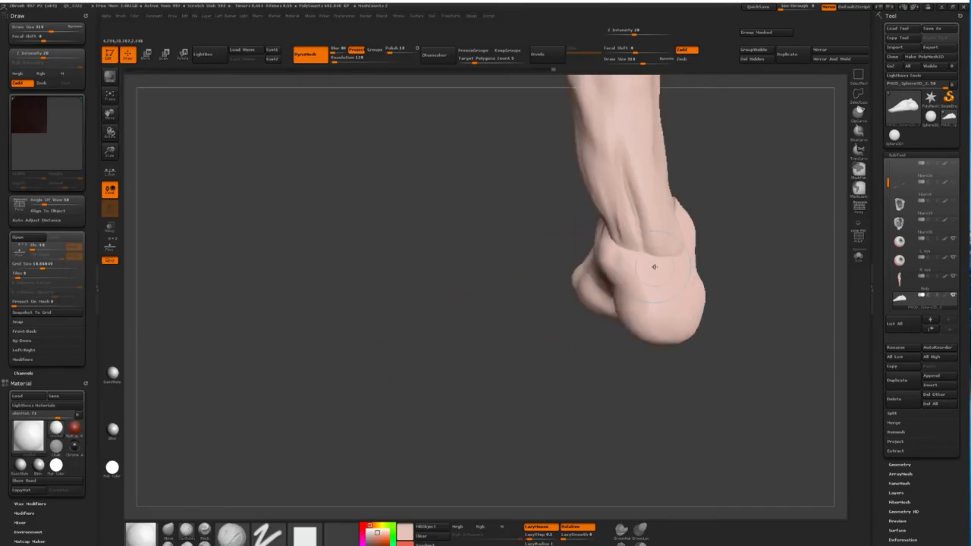
mouse_move(637, 286)
right_mouse_down()
mouse_move(531, 289)
mouse_move(476, 273)
right_mouse_up()
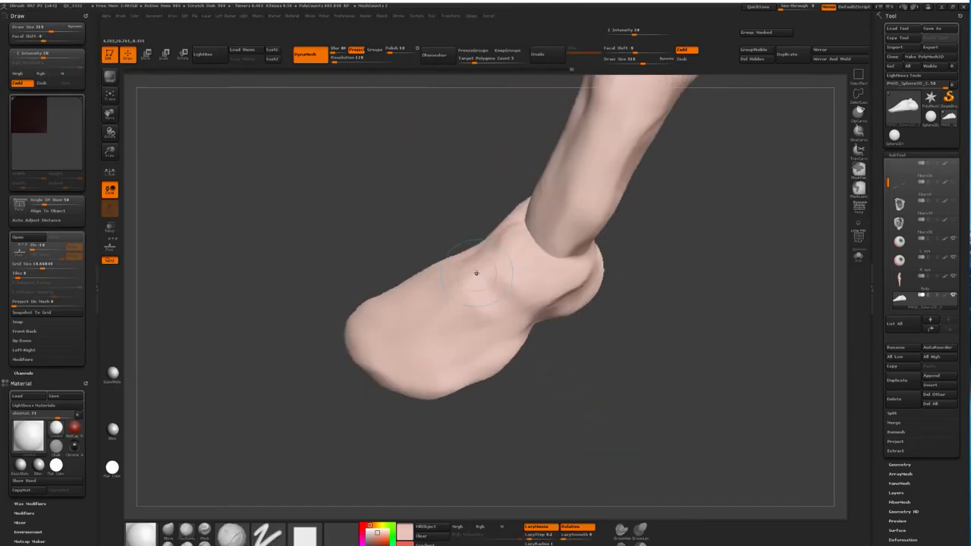
right_click_drag(584, 358, 481, 318)
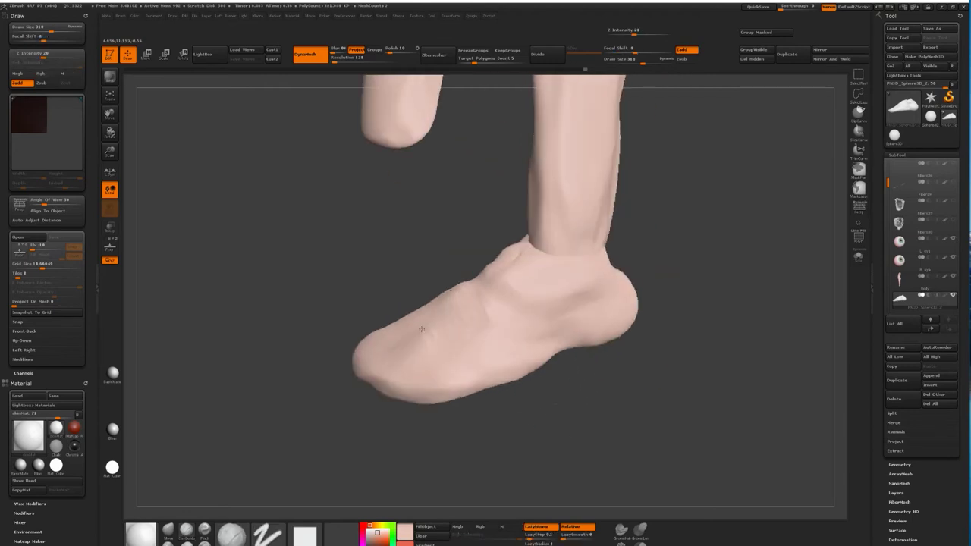
mouse_move(626, 357)
right_mouse_down()
mouse_move(499, 377)
mouse_move(590, 321)
mouse_move(511, 292)
mouse_move(588, 341)
right_mouse_up()
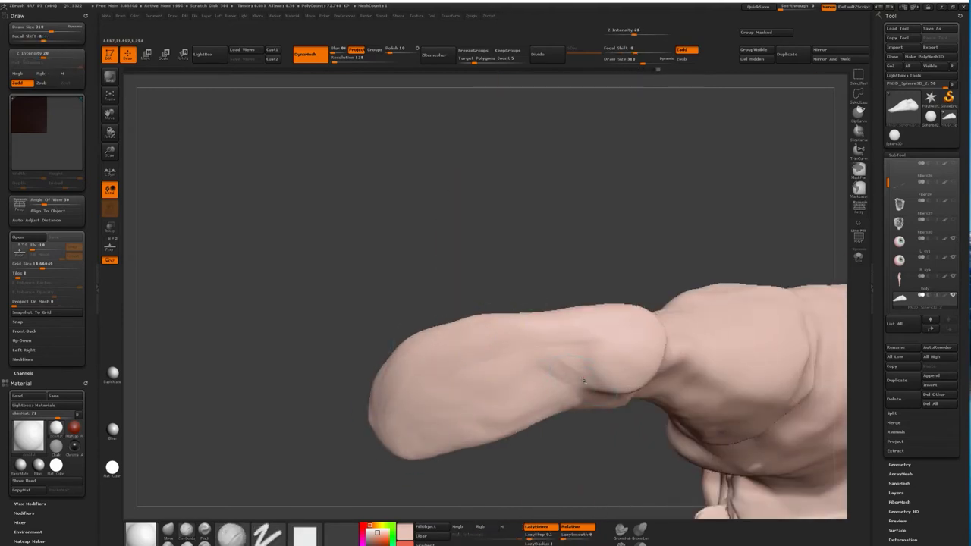
mouse_move(496, 370)
right_mouse_down()
mouse_move(570, 494)
mouse_move(550, 425)
right_mouse_up()
mouse_move(547, 357)
right_mouse_down()
mouse_move(584, 357)
mouse_move(546, 357)
right_mouse_up()
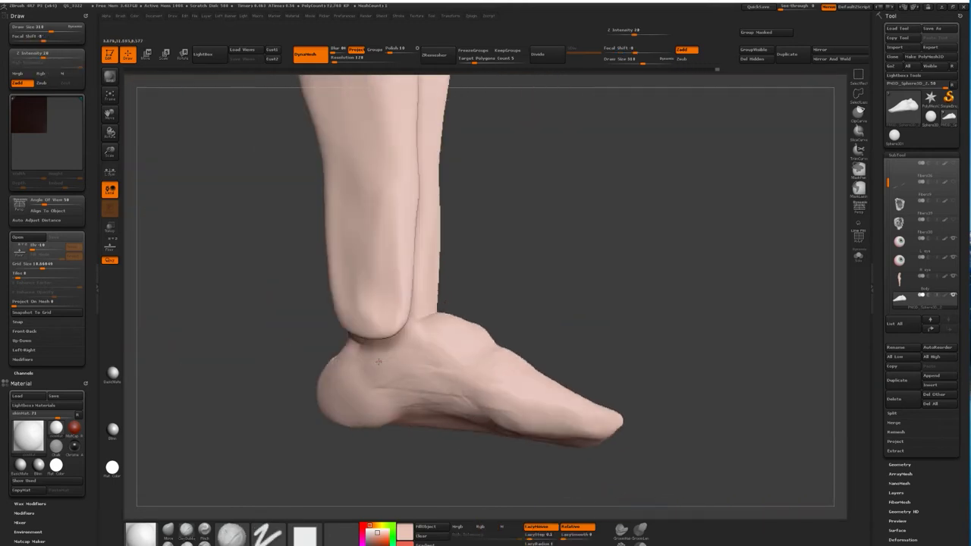
right_click_drag(378, 361, 642, 359)
key("alt+Tab")
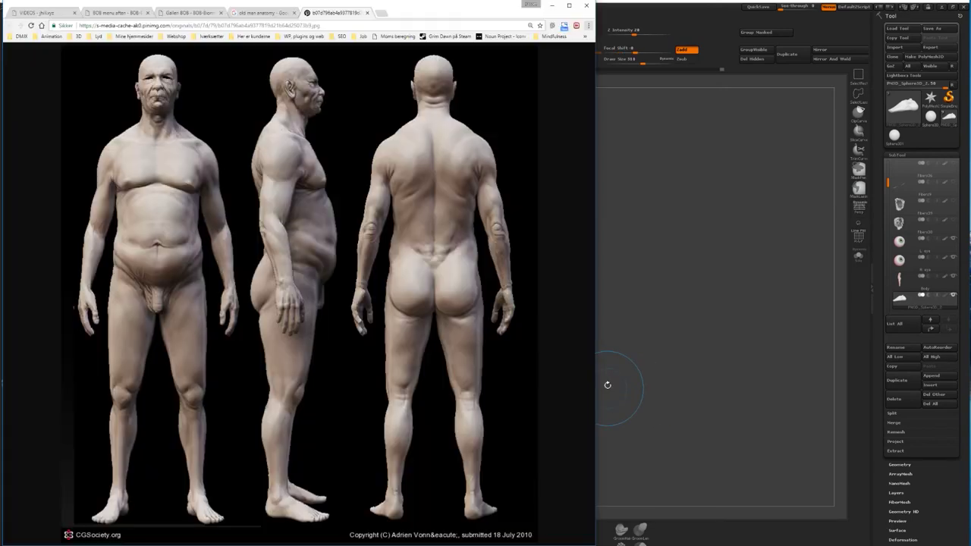
key("alt+Tab")
mouse_move(603, 385)
right_mouse_down()
mouse_move(564, 332)
mouse_move(533, 392)
mouse_move(387, 338)
mouse_move(466, 232)
mouse_move(678, 232)
right_mouse_up()
key("w")
key("q")
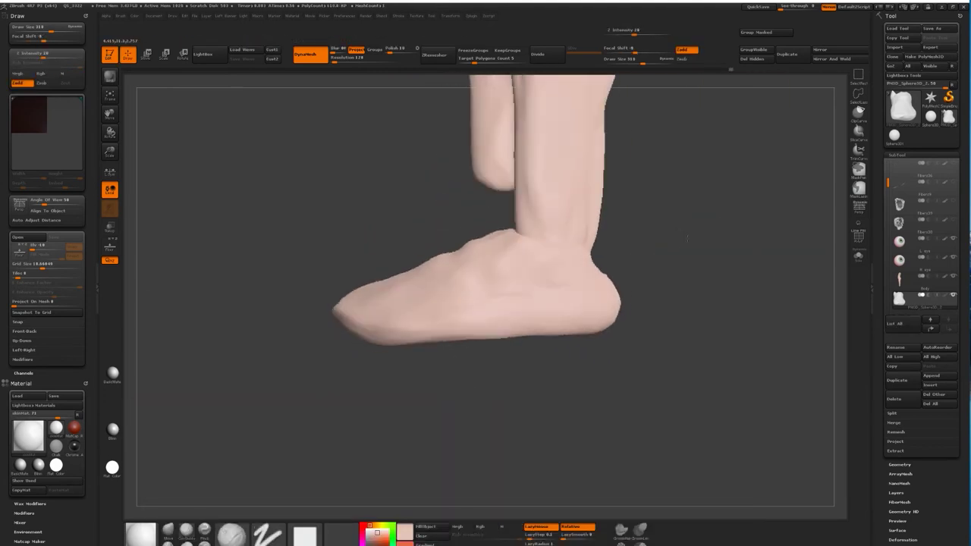
Step: Trim the blunt front of the foot flat with ClipCurve
key("b")
key("c")
key("c")
left_click(832, 130)
left_click_drag(390, 379, 538, 336, "ctrl+shift")
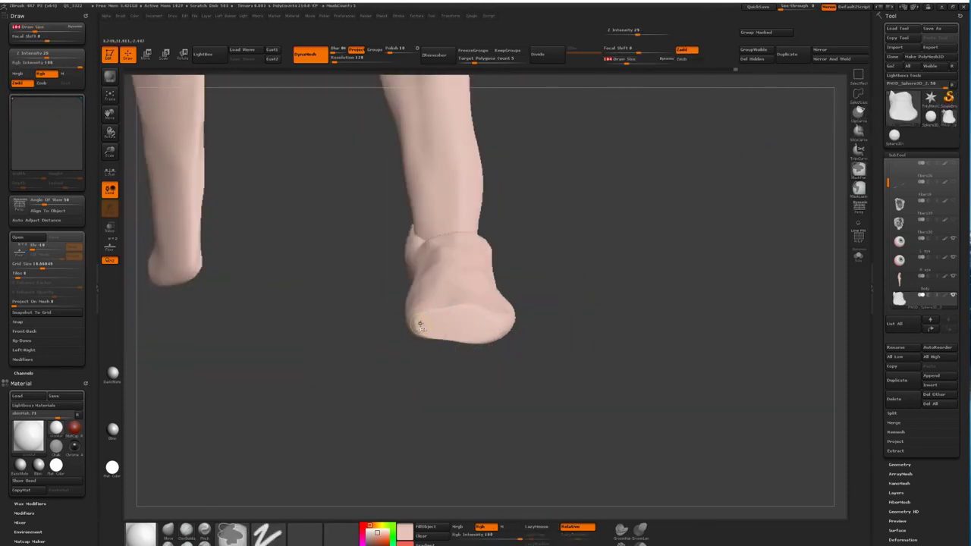
Step: Try a Move transpose line along the foot, then pick a brush for masking the toe areas
key("w")
key("ctrl+z")
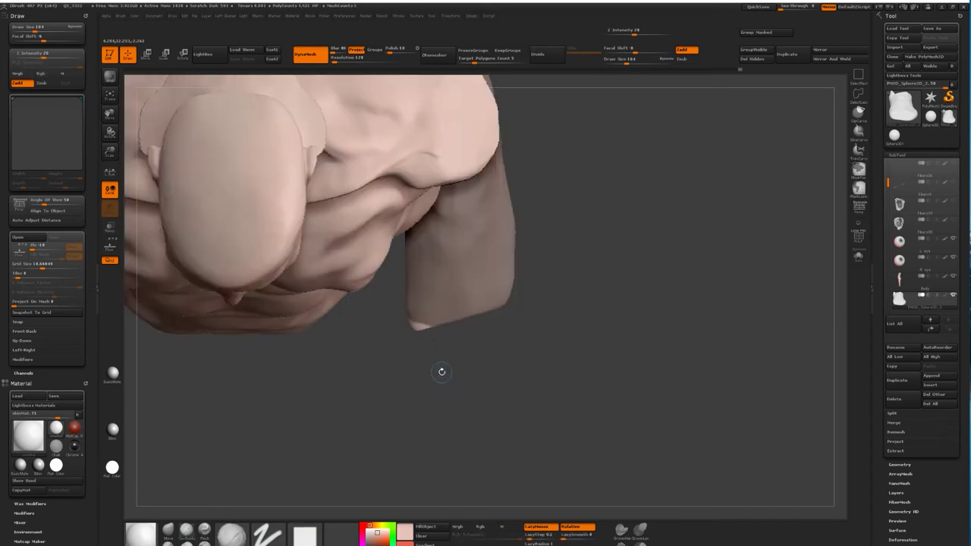
left_click_drag(421, 325, 421, 405)
key("ctrl+z")
key("b")
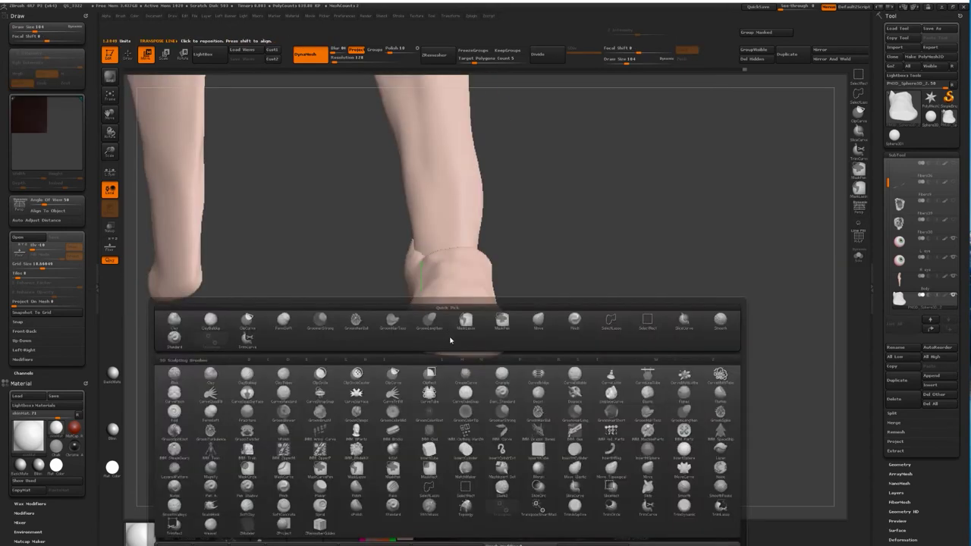
left_click(454, 345)
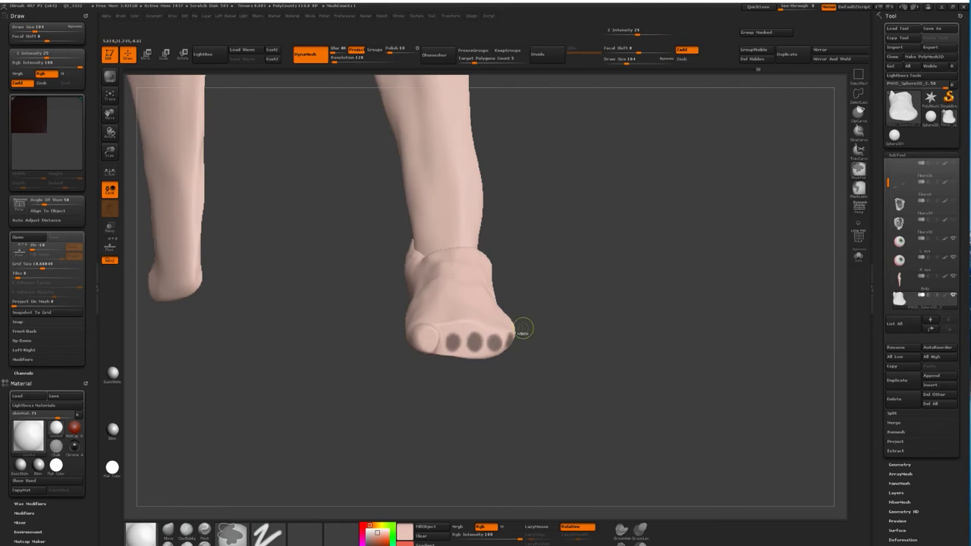
Step: Pull the five masked toes out with the Move transpose, stepping through the toe edit history
key("ctrl+z")
key("w")
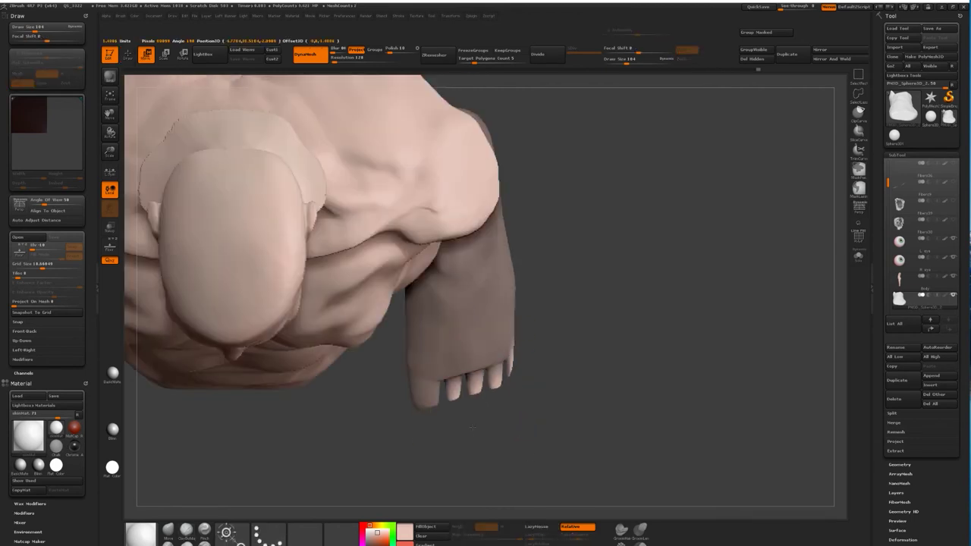
key("ctrl+shift+z")
key("ctrl+shift+z")
key("ctrl+shift+z")
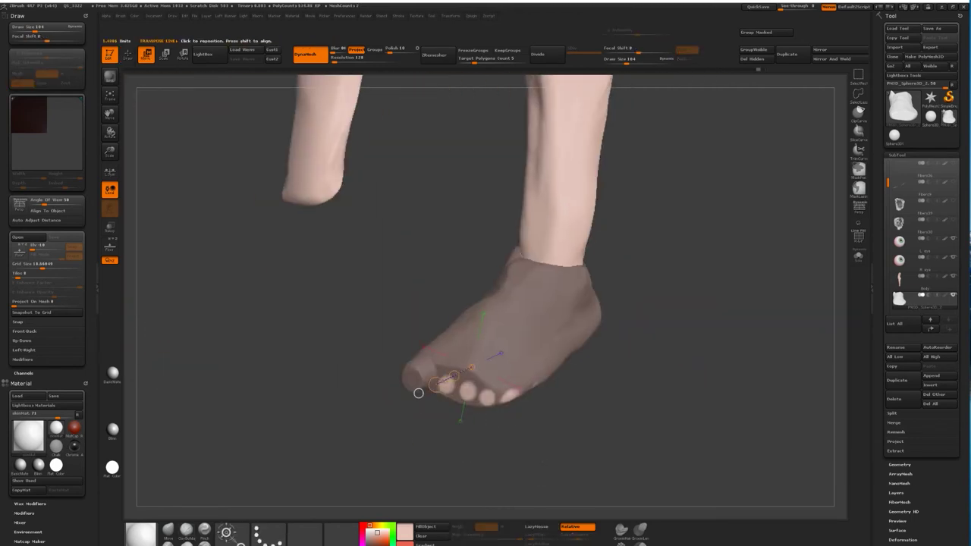
key("q")
key("ctrl+shift+z")
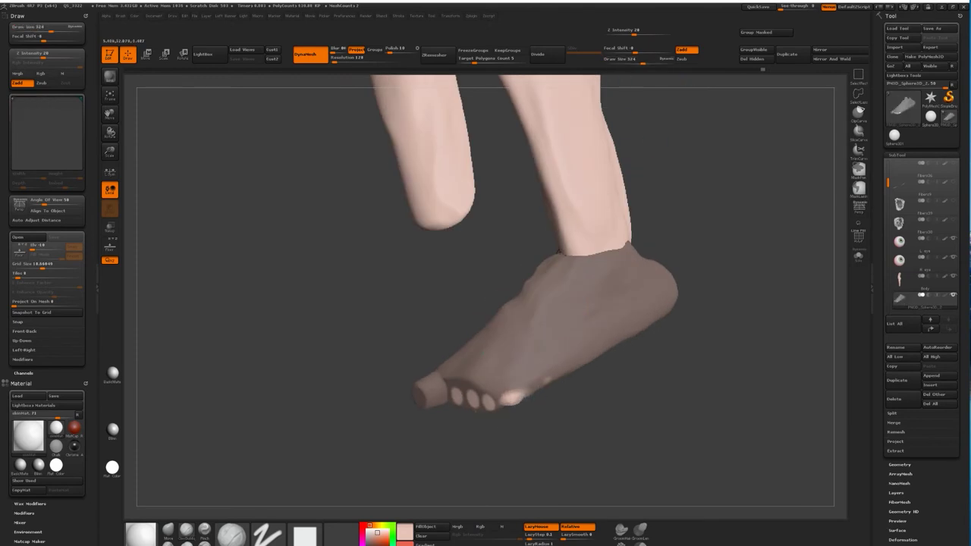
key("ctrl+shift+z")
key("ctrl+shift+z")
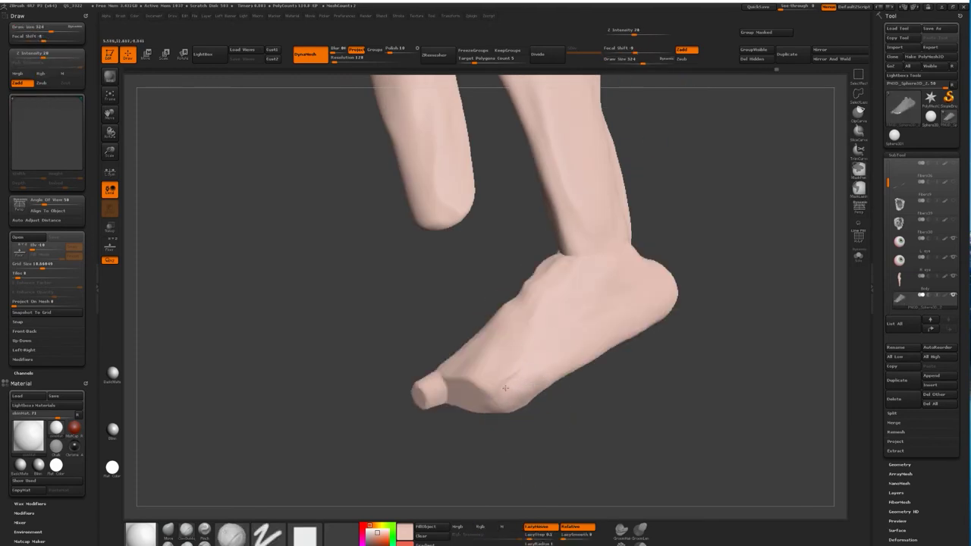
key("ctrl+shift+z")
key("ctrl+shift+z")
key("ctrl+shift+z")
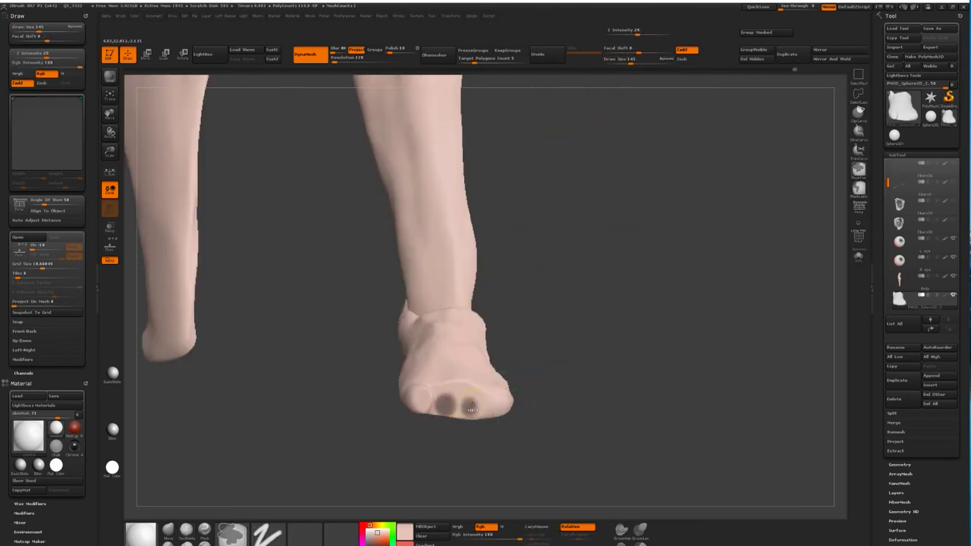
key("ctrl+shift+z")
key("ctrl+shift+z")
key("ctrl+shift+z")
key("ctrl+shift+z")
key("ctrl+shift+z")
key("ctrl+shift+z")
key("ctrl+shift+z")
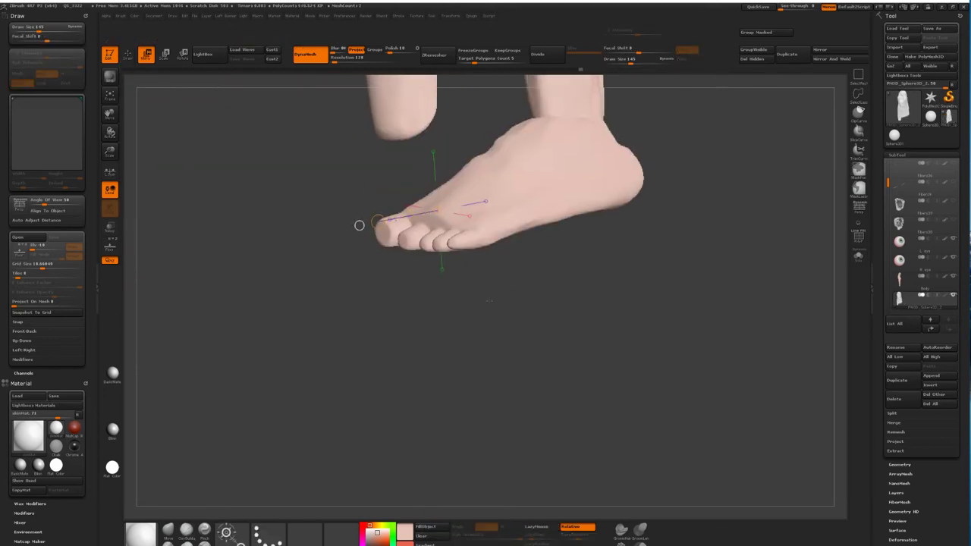
key("ctrl+shift+z")
key("ctrl+shift+z")
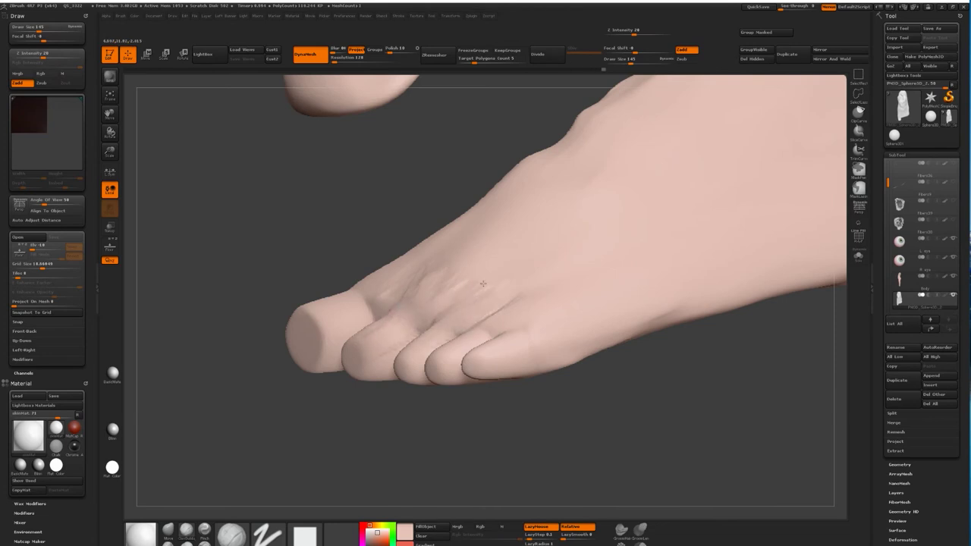
key("ctrl+shift+z")
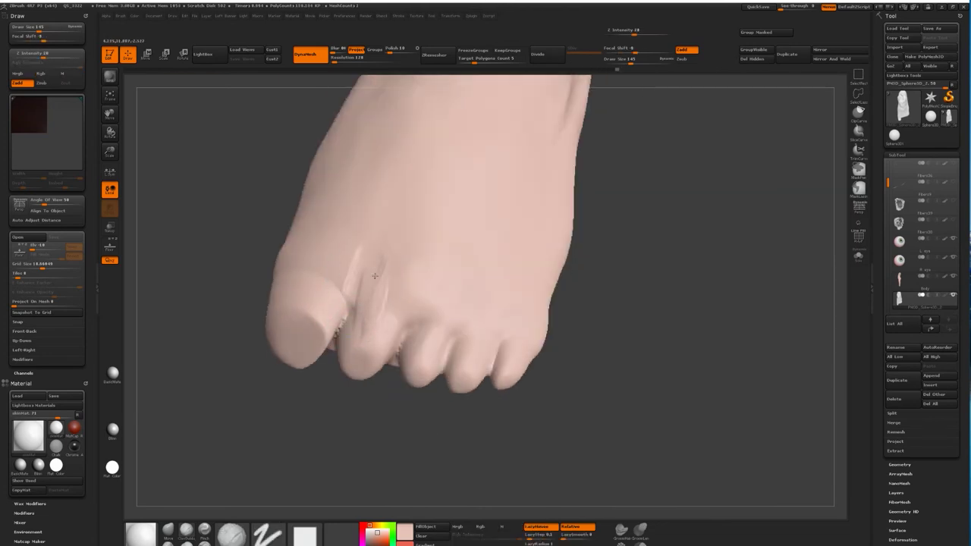
Step: Round the big toe's flat tip and restore its longer, more defined crease, orbiting to check the sole
key("ctrl+shift+z")
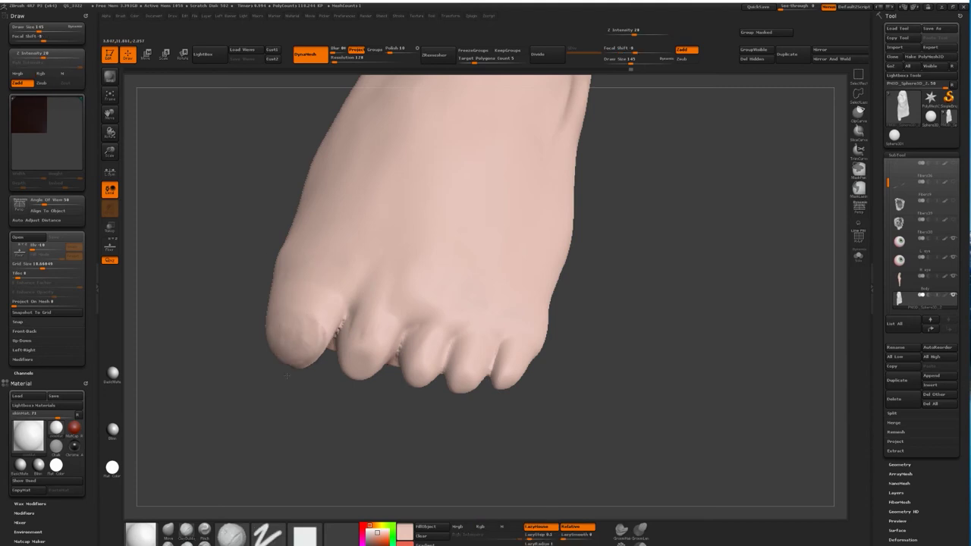
mouse_move(266, 384)
left_mouse_down()
mouse_move(304, 385)
mouse_move(372, 266)
left_mouse_up()
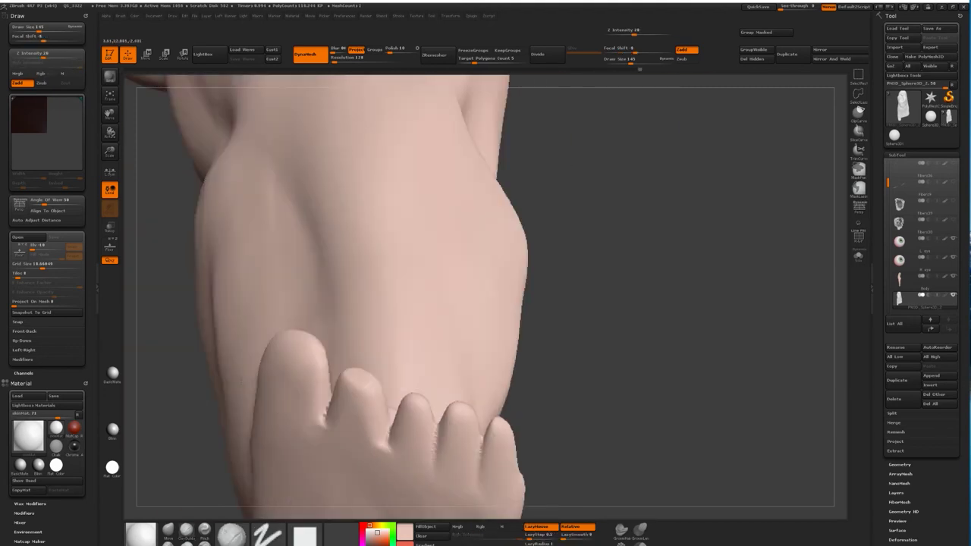
key("ctrl+shift+z")
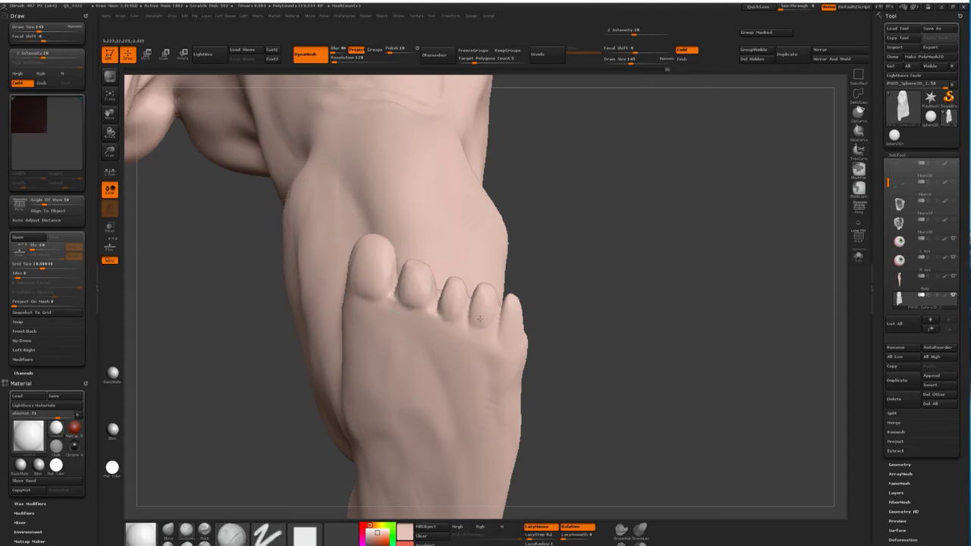
mouse_move(513, 305)
left_mouse_down()
mouse_move(561, 341)
mouse_move(492, 305)
mouse_move(363, 306)
left_mouse_up()
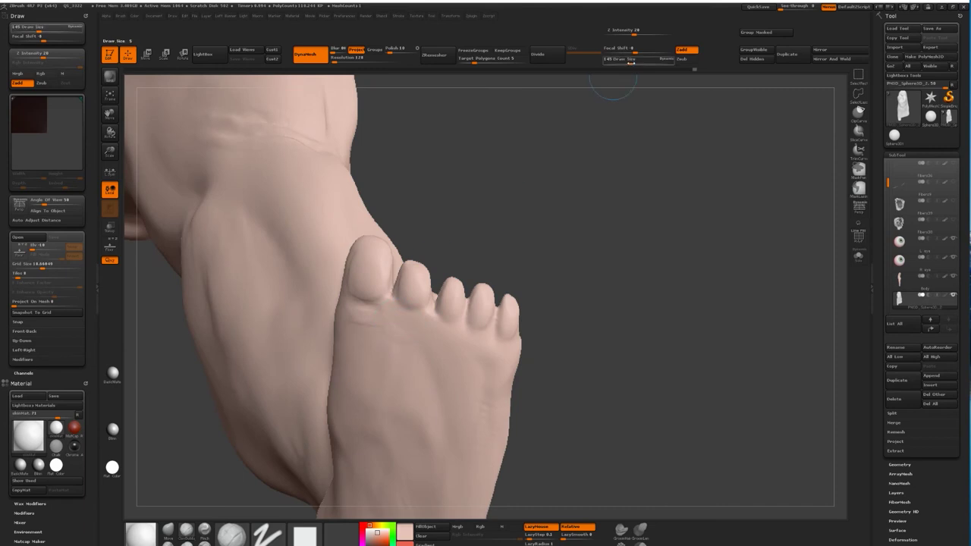
Step: Pick the larger sculpting brush at Z Intensity 51 and orbit and zoom out to view the foot in profile
key("b")
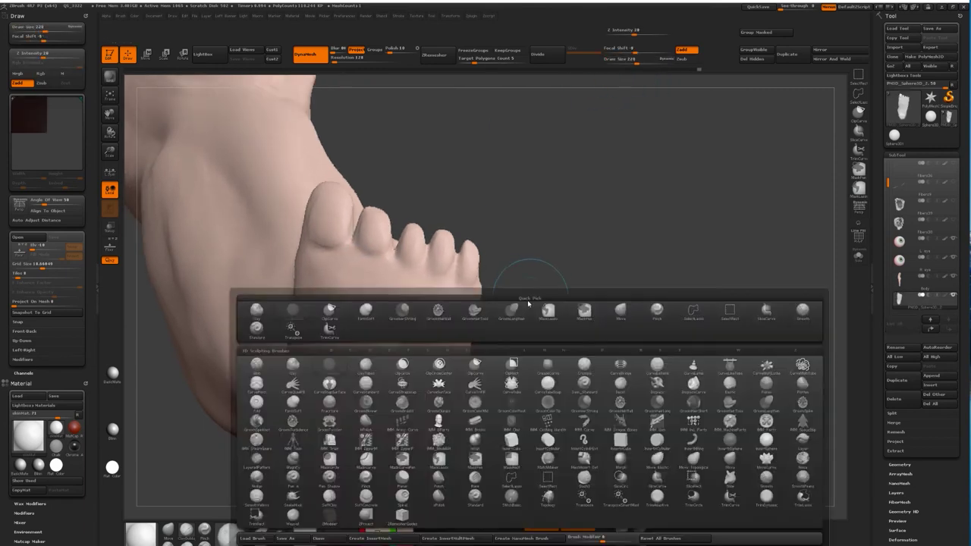
left_click(529, 307)
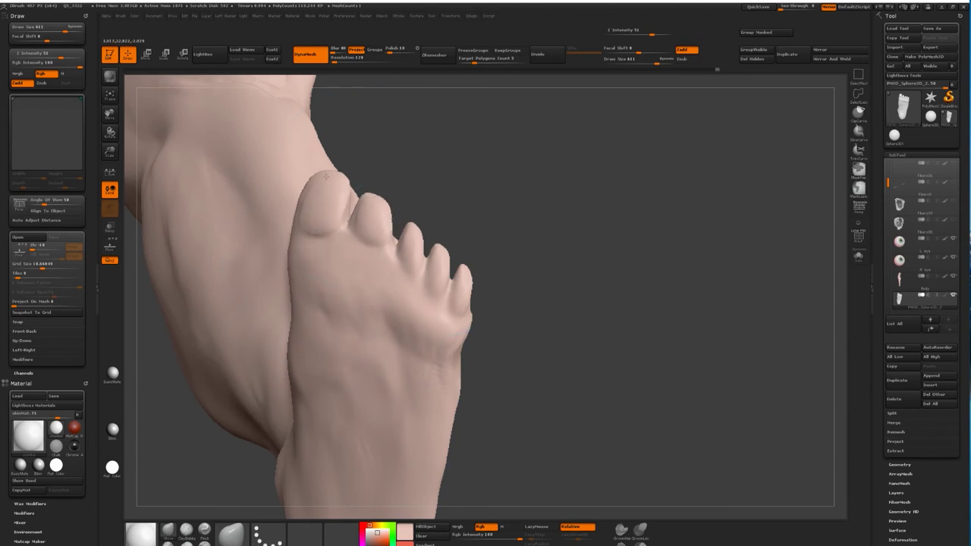
left_click_drag(470, 349, 324, 302)
mouse_move(535, 329)
left_mouse_down()
mouse_move(605, 340)
mouse_move(511, 266)
mouse_move(396, 266)
mouse_move(470, 180)
mouse_move(517, 291)
left_mouse_up()
scroll(524, 259, "up", 5)
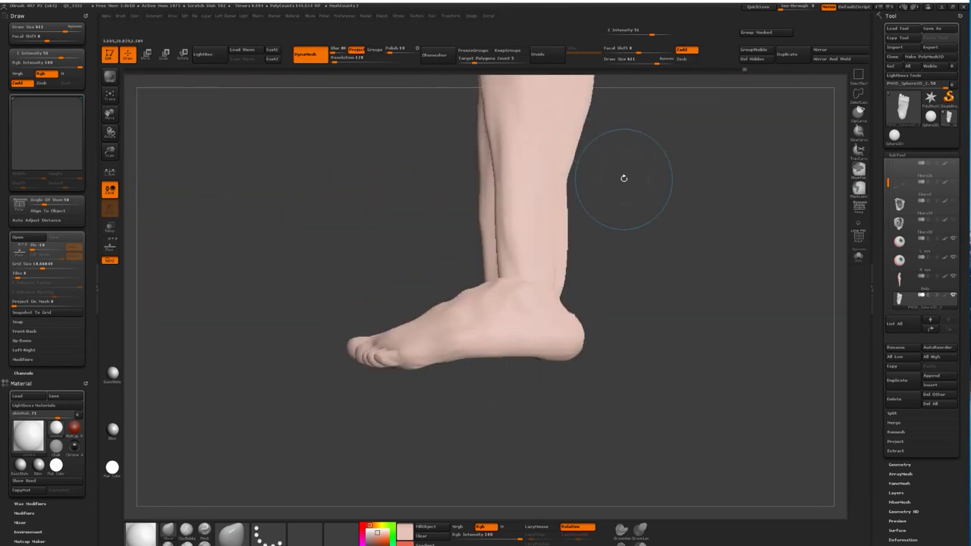
Step: Switch to the gentler detail brush at Z Intensity 28 with LazyMouse and orbit close onto the toes
left_click_drag(623, 177, 477, 330)
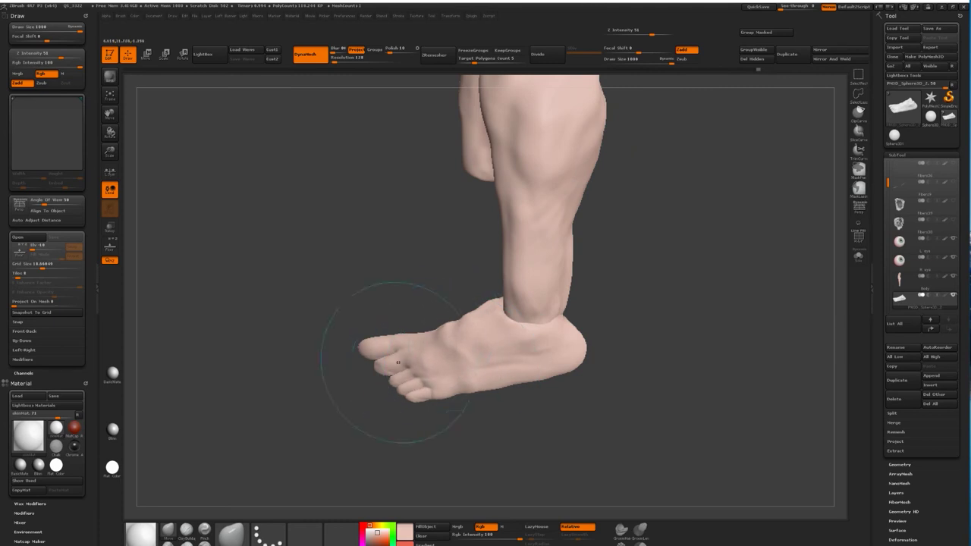
left_click_drag(400, 369, 437, 372)
left_click_drag(401, 318, 611, 115)
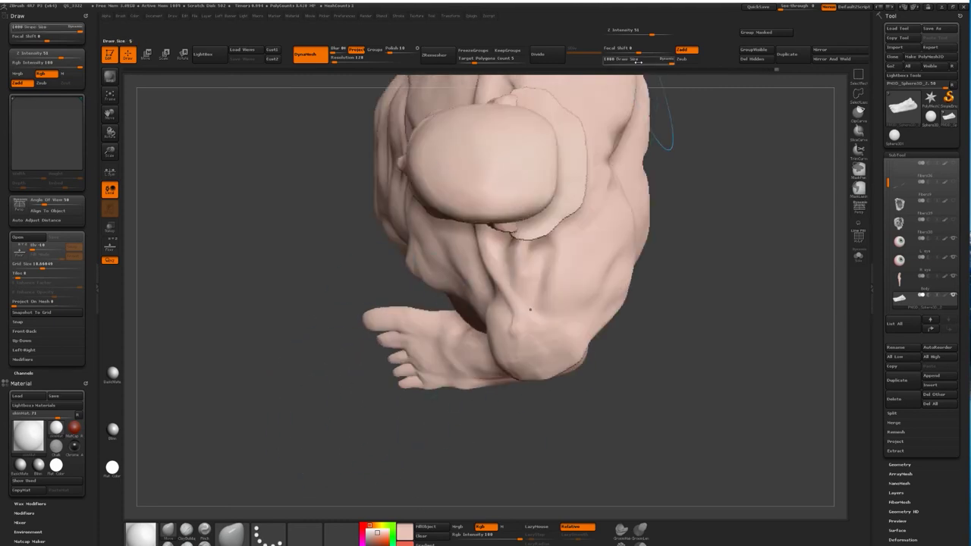
mouse_move(622, 342)
left_mouse_down()
mouse_move(455, 356)
mouse_move(310, 391)
left_mouse_up()
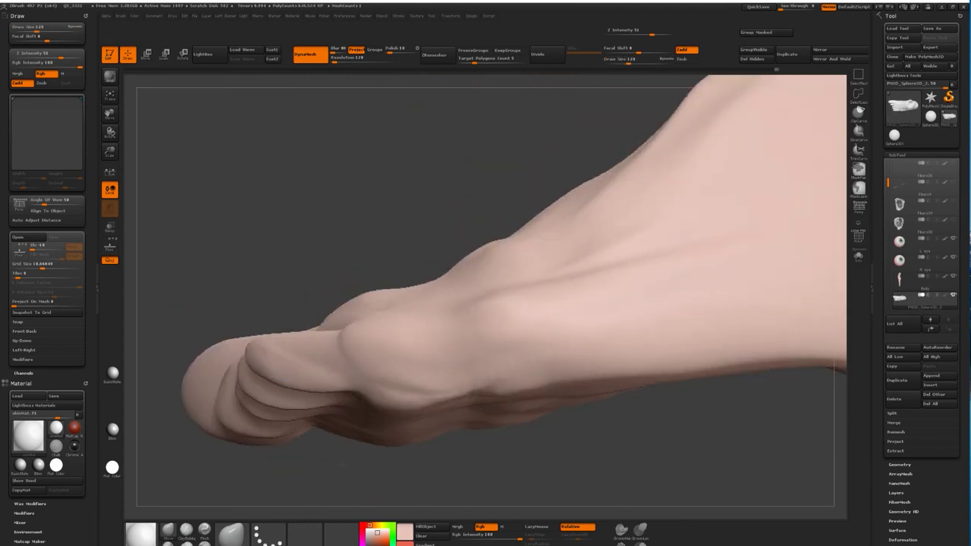
key("b")
key("d")
key("a")
mouse_move(486, 471)
left_mouse_down()
mouse_move(302, 372)
mouse_move(353, 377)
mouse_move(379, 368)
left_mouse_up()
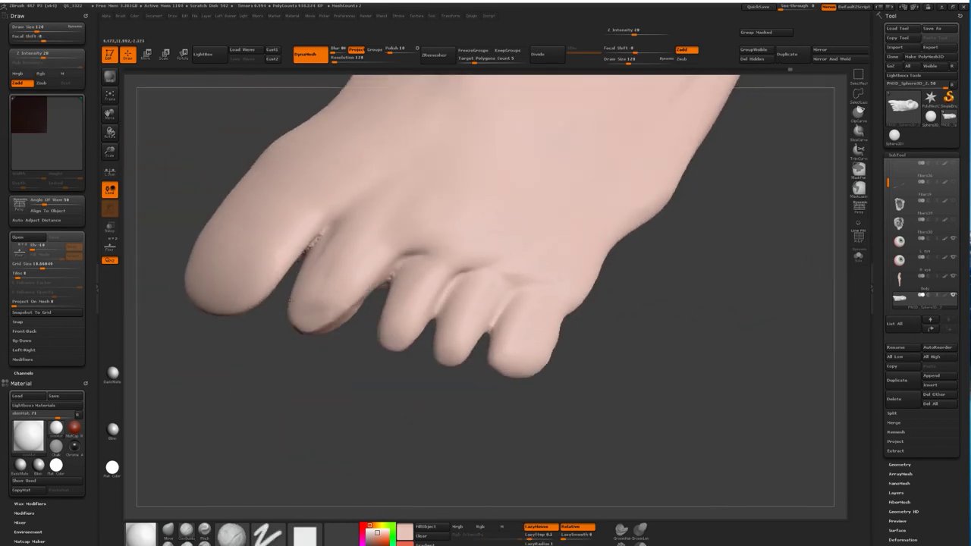
Step: Switch to the toe-shaping brush and carve toe separations and toenail outlines on the big and second toes
mouse_move(346, 313)
left_mouse_down()
mouse_move(307, 336)
mouse_move(365, 358)
mouse_move(424, 332)
left_mouse_up()
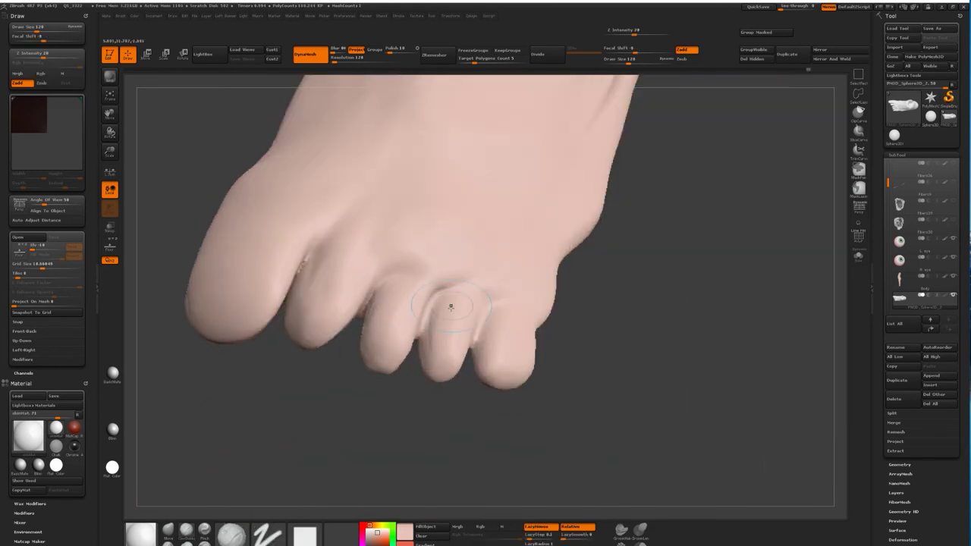
mouse_move(576, 368)
left_mouse_down()
mouse_move(559, 336)
mouse_move(355, 358)
left_mouse_up()
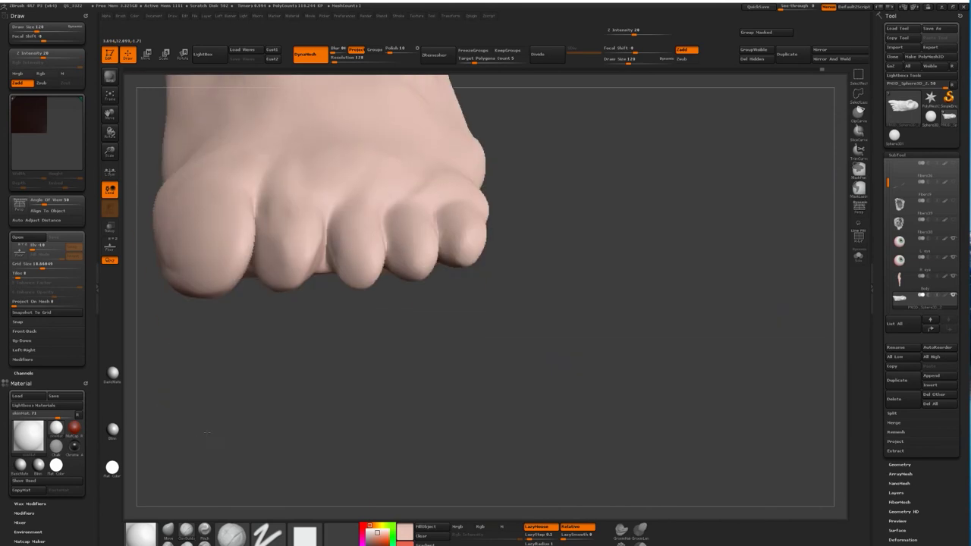
key("d")
key("s")
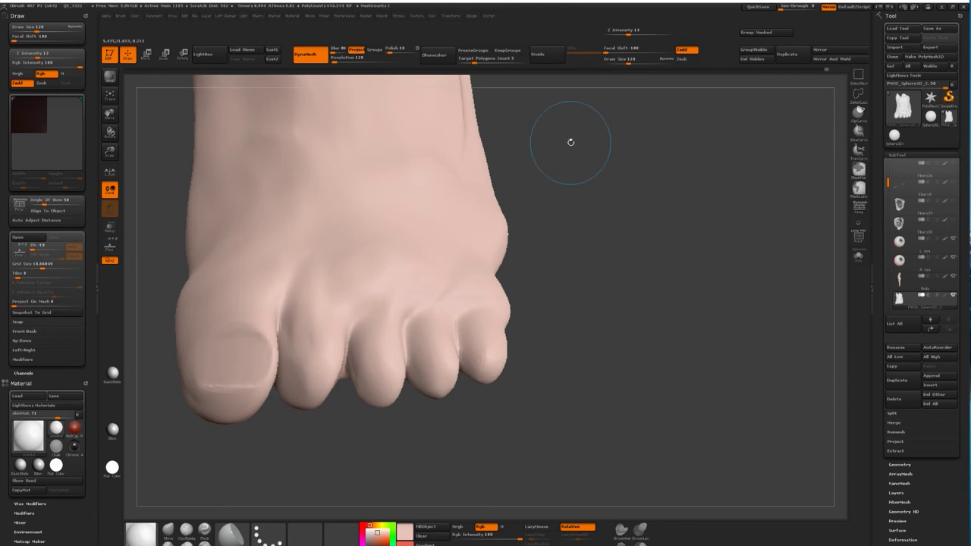
key("s")
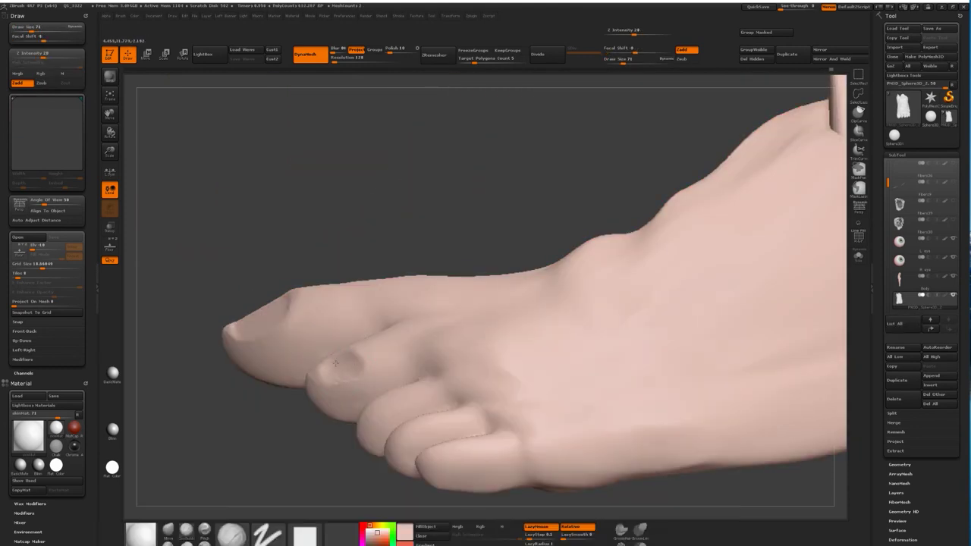
left_click_drag(335, 364, 524, 342)
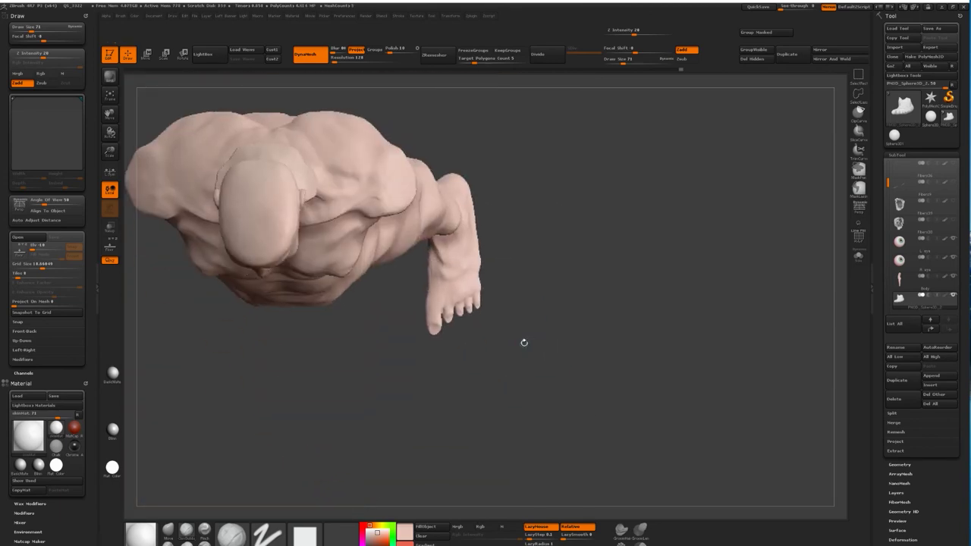
Step: After checking the reference, stroke tendon lines and wrinkles above the big and second toes, then orbit to inspect
key("alt+Tab")
key("alt+Tab")
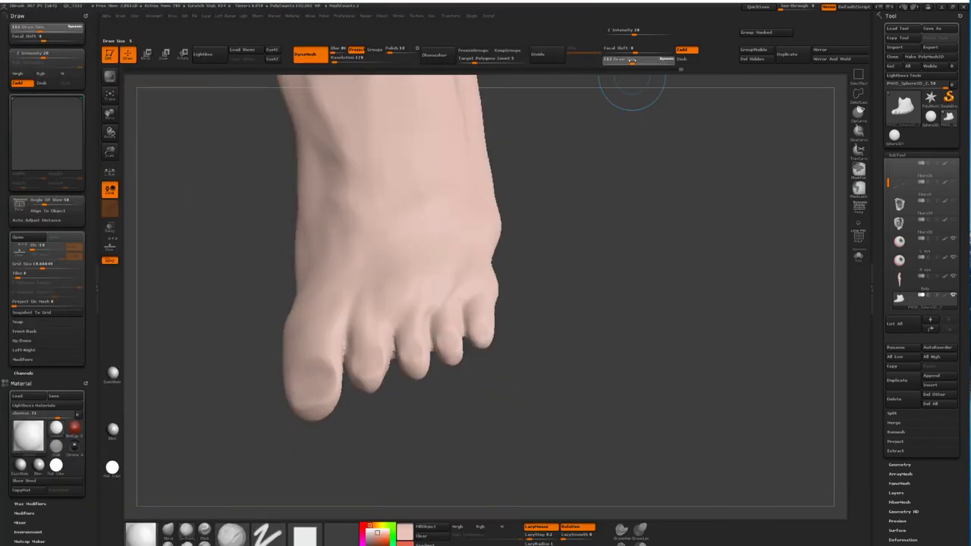
mouse_move(375, 224)
left_mouse_down()
mouse_move(373, 295)
mouse_move(312, 220)
left_mouse_up()
left_click_drag(334, 221, 343, 275)
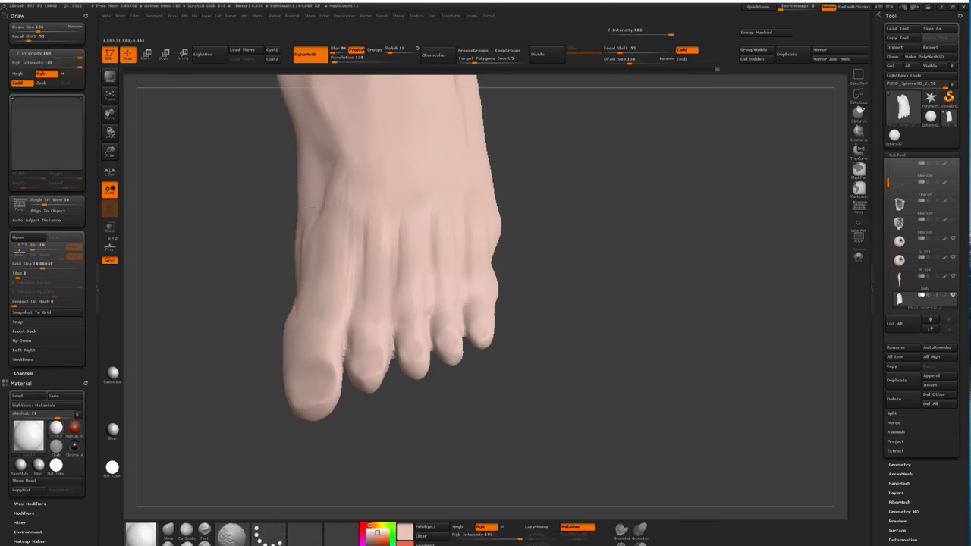
left_click_drag(425, 440, 393, 161)
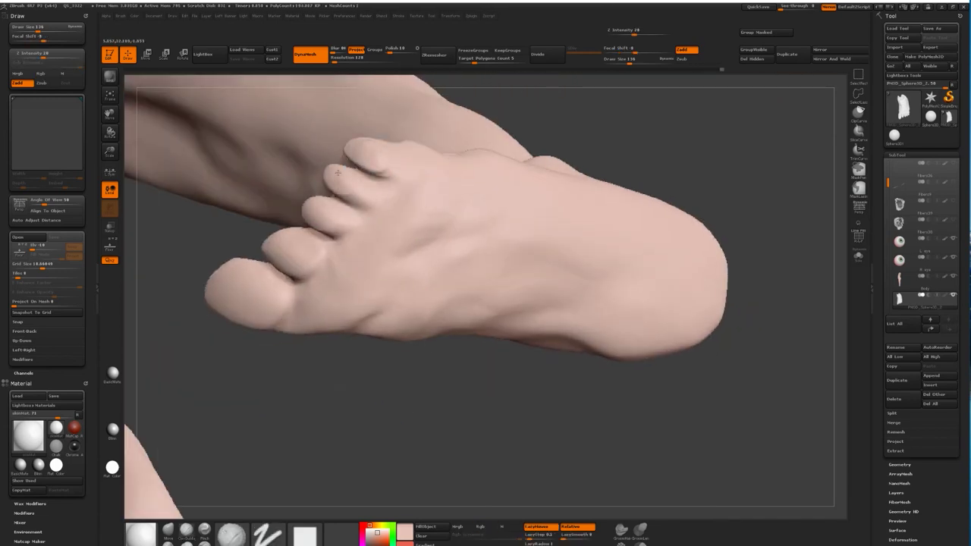
left_click_drag(395, 425, 463, 155)
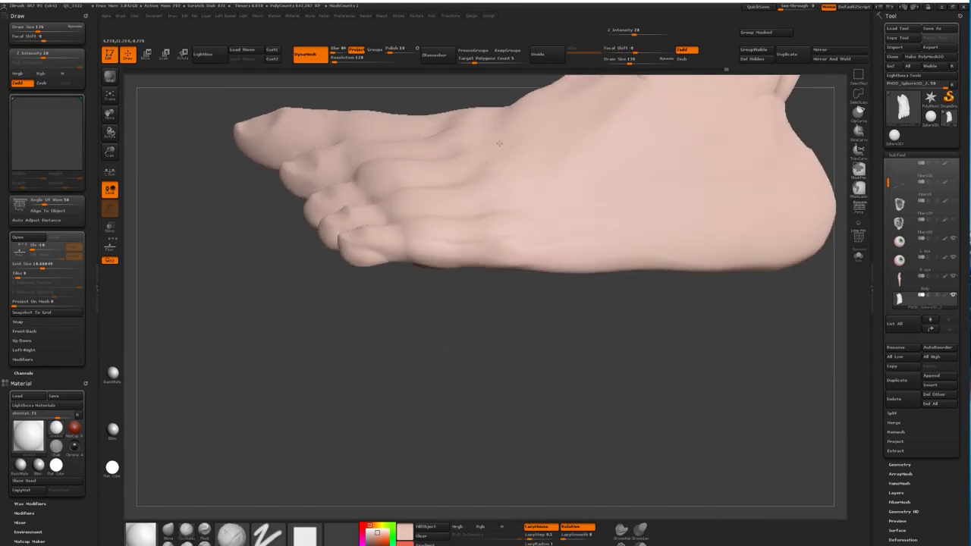
mouse_move(463, 333)
left_mouse_down()
mouse_move(326, 421)
mouse_move(359, 434)
left_mouse_up()
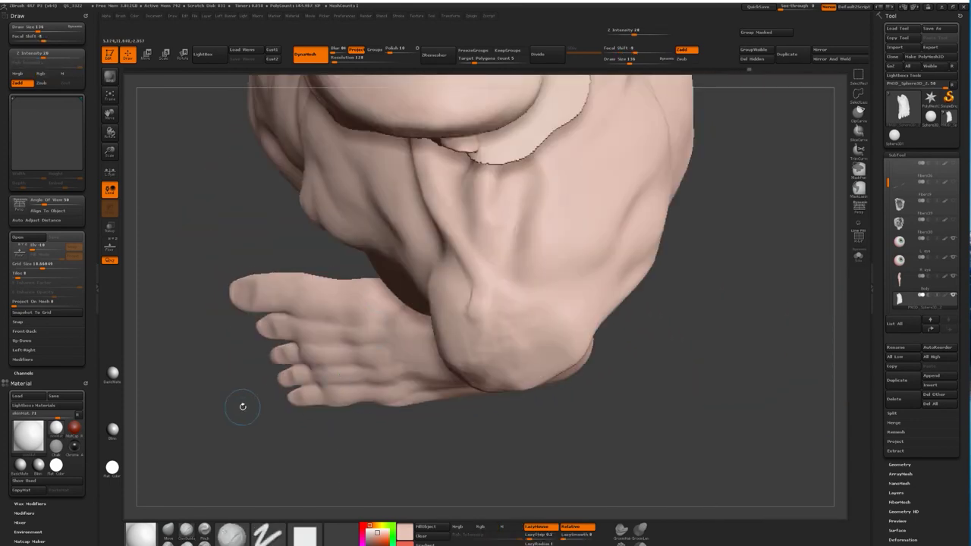
left_click_drag(239, 405, 366, 373)
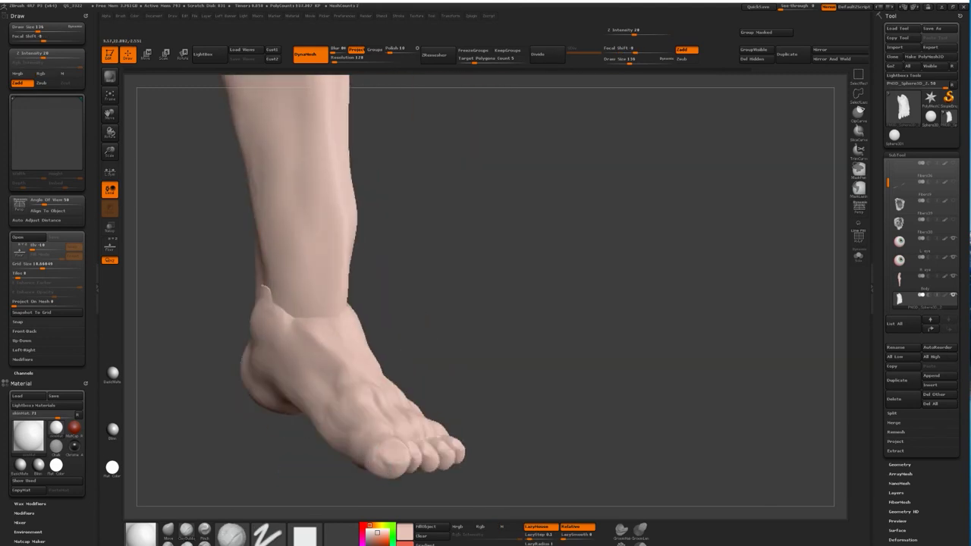
Step: Smooth the foot's surface with Shift, comparing it against the Chrome anatomy reference
left_click_drag(387, 463, 458, 442)
key("shift")
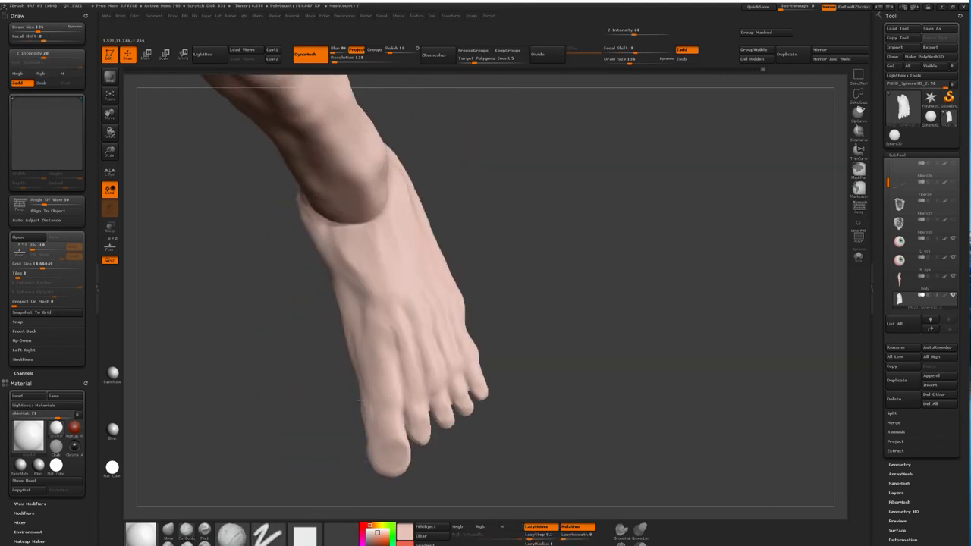
left_click_drag(362, 416, 353, 393)
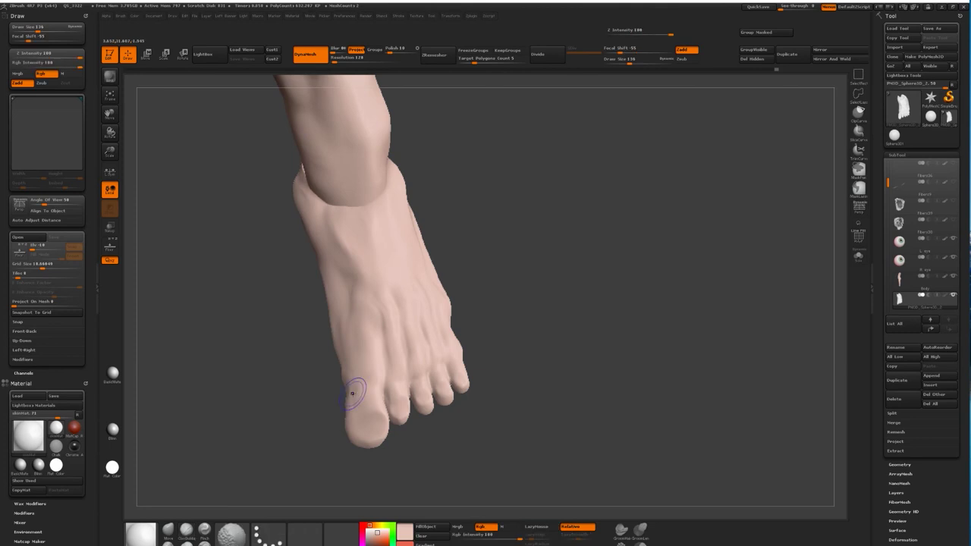
key("alt+Tab")
key("alt+Tab")
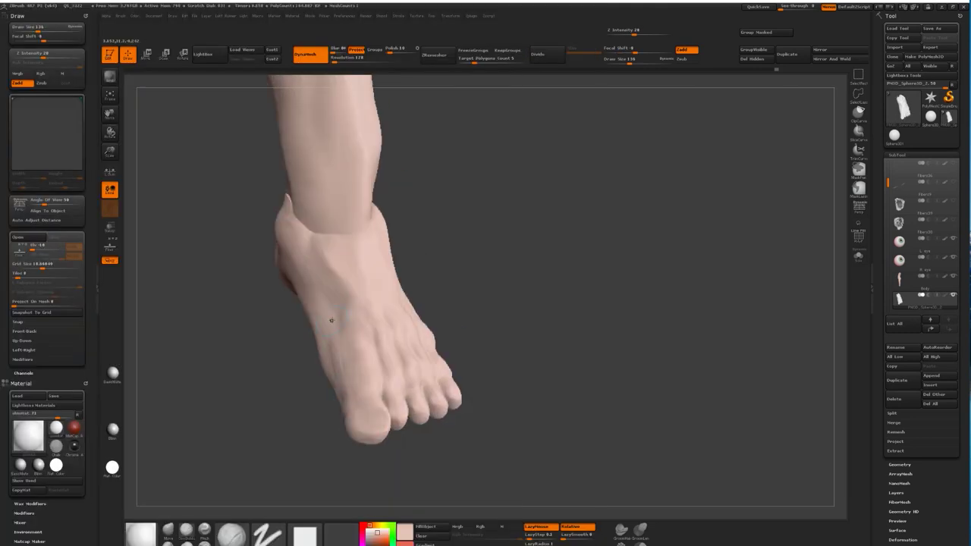
left_click_drag(346, 349, 376, 367)
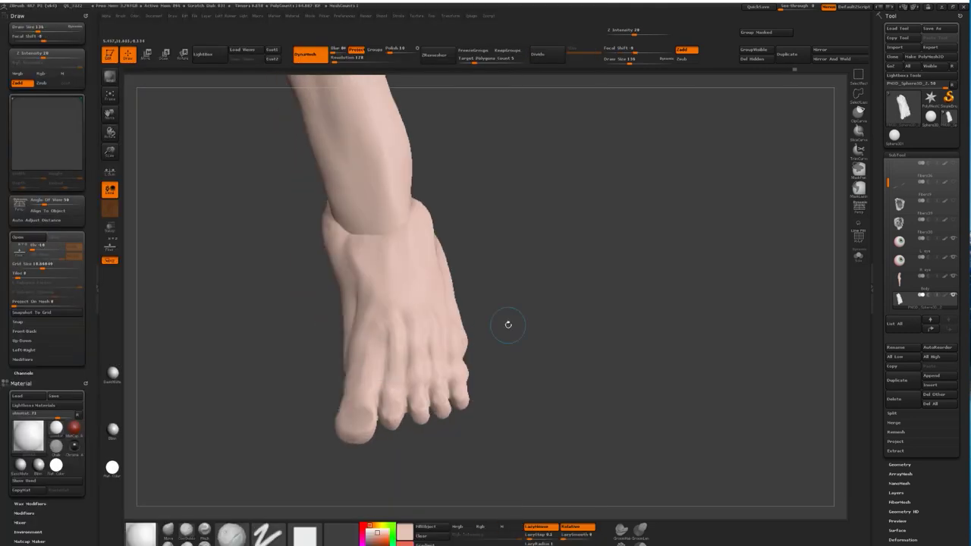
left_click_drag(508, 324, 508, 323)
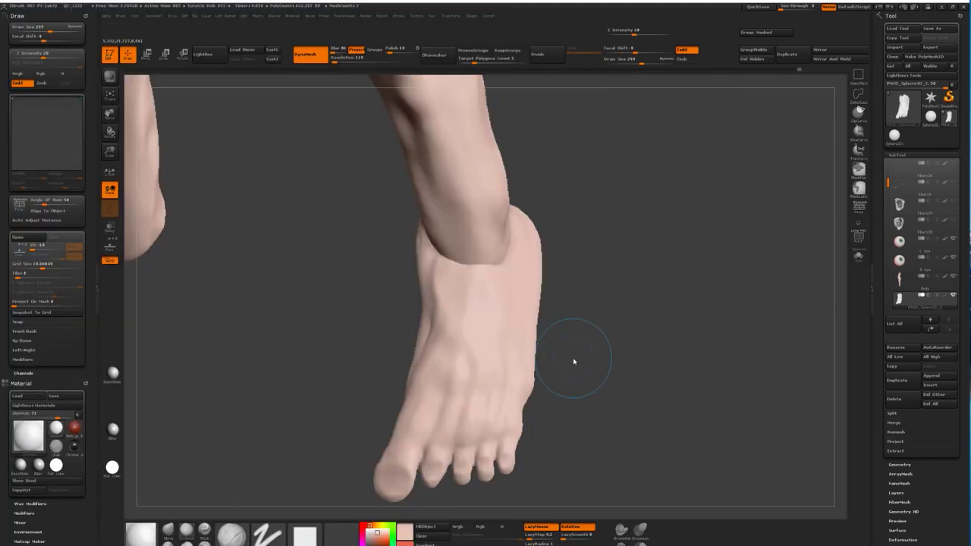
Step: Undo the last two heel sculpting strokes
left_click_drag(611, 292, 601, 336)
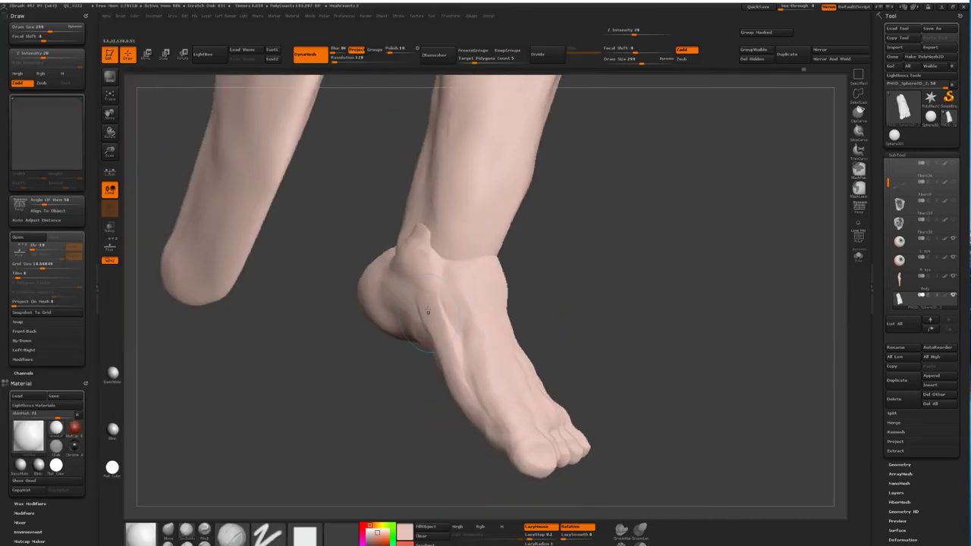
key("ctrl+z")
key("ctrl+z")
key("ctrl+z")
key("ctrl+z")
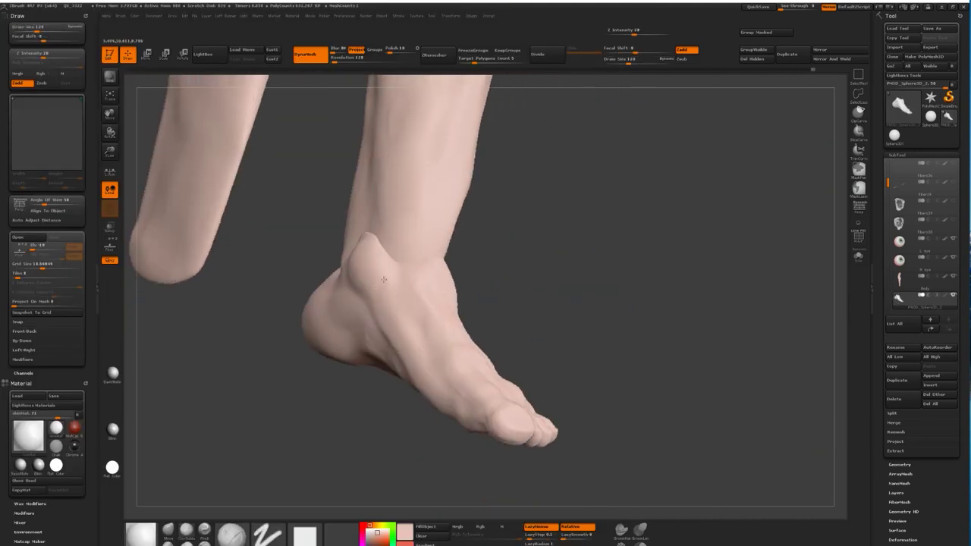
key("ctrl+z")
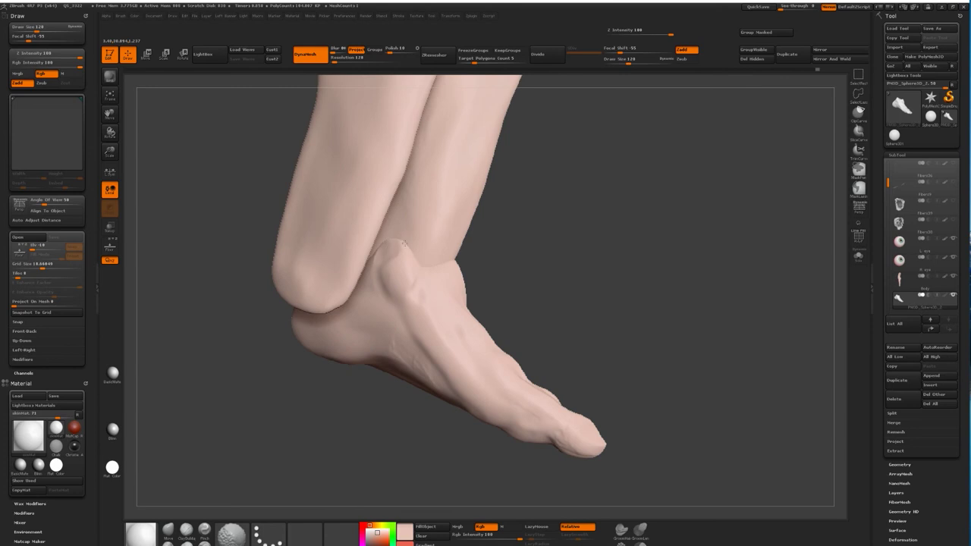
right_click_drag(403, 241, 397, 290)
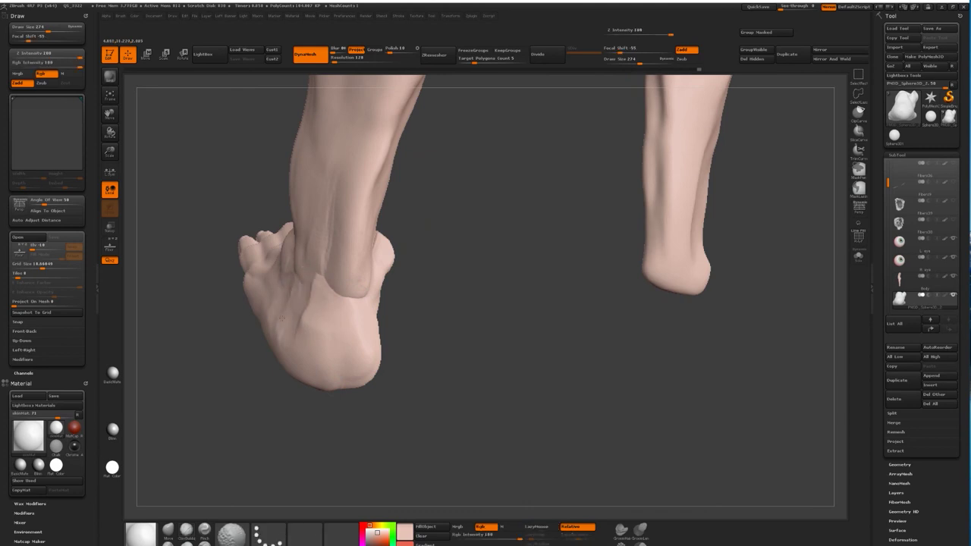
mouse_move(425, 326)
right_mouse_down()
mouse_move(450, 353)
mouse_move(368, 336)
mouse_move(386, 356)
right_mouse_up()
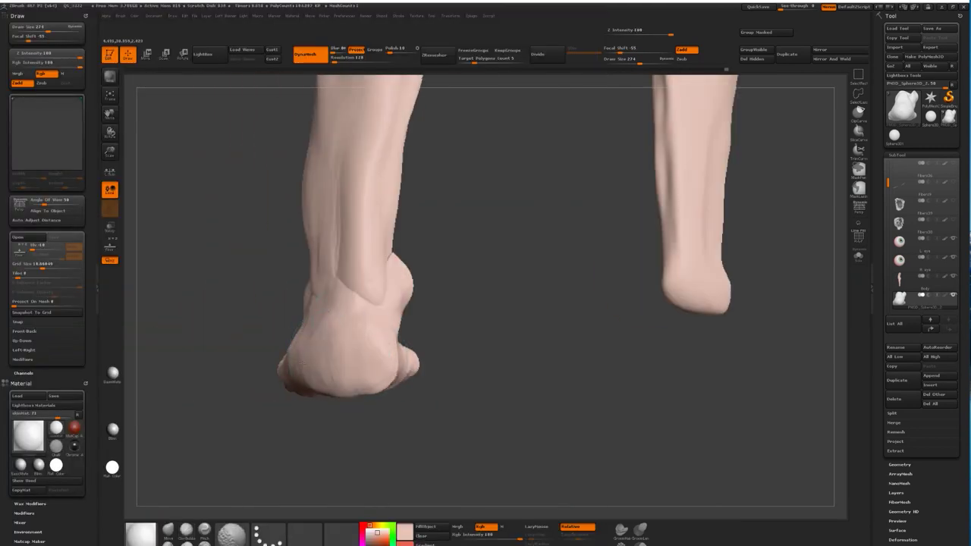
right_click_drag(304, 343, 469, 351)
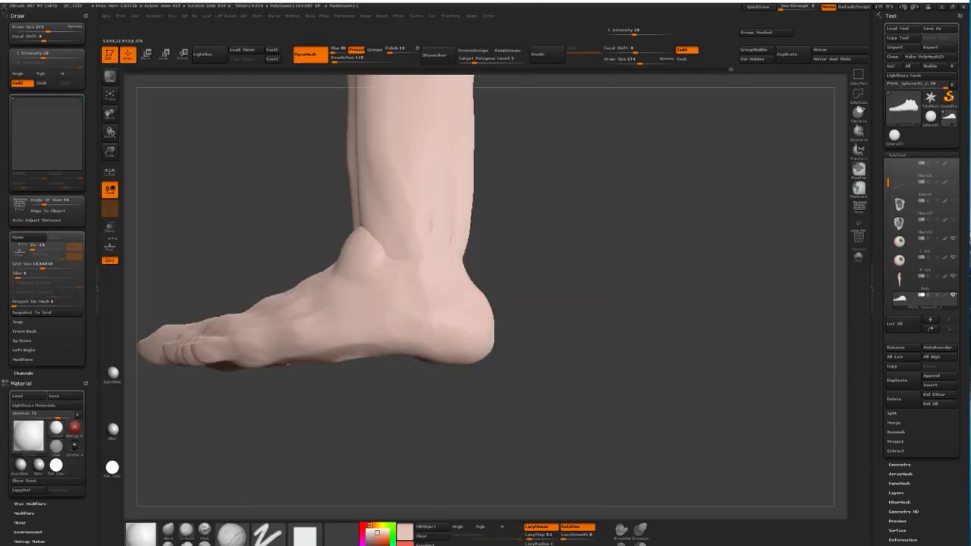
right_click_drag(392, 338, 551, 309)
mouse_move(586, 344)
right_mouse_down()
mouse_move(590, 334)
mouse_move(422, 233)
mouse_move(566, 288)
mouse_move(589, 328)
mouse_move(537, 307)
right_mouse_up()
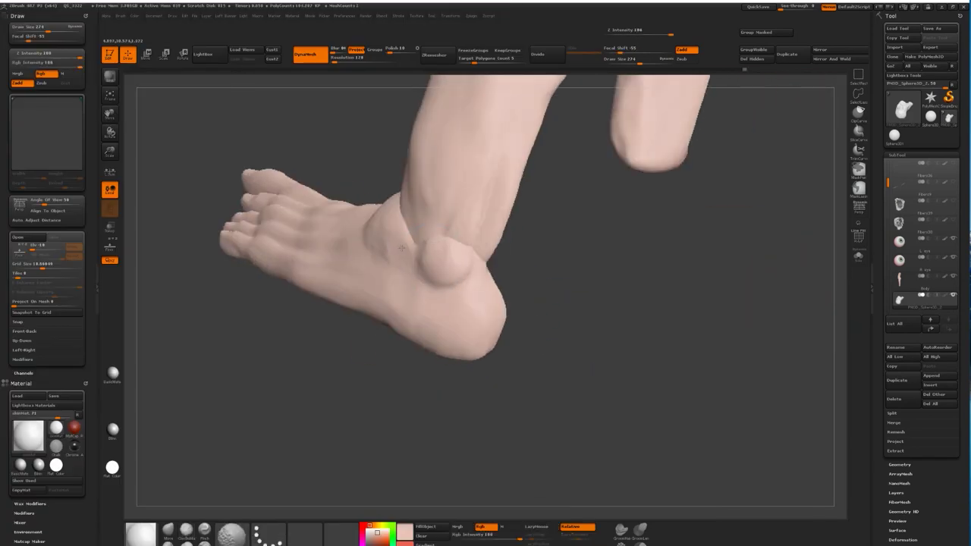